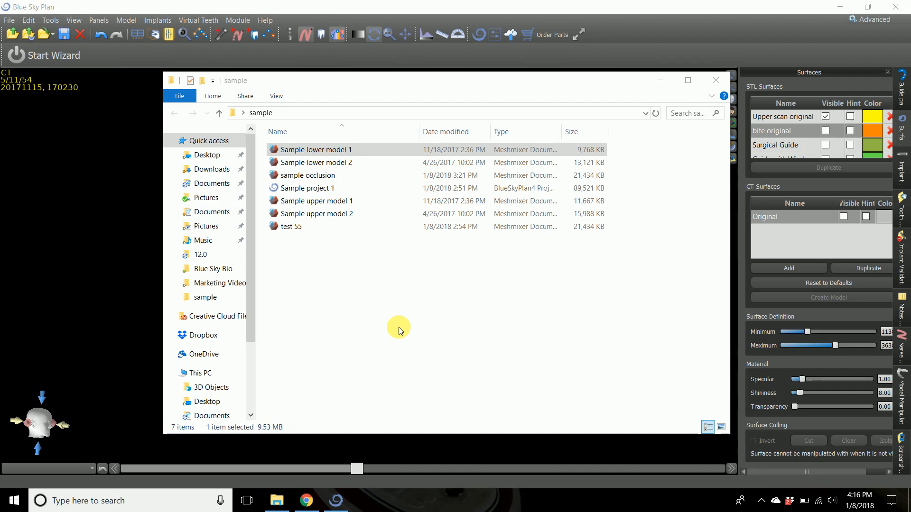
# Open Sample lower model 2 from the sample folder in Meshmixer and examine the lower arch from several angles.
pyautogui.click(349, 166)
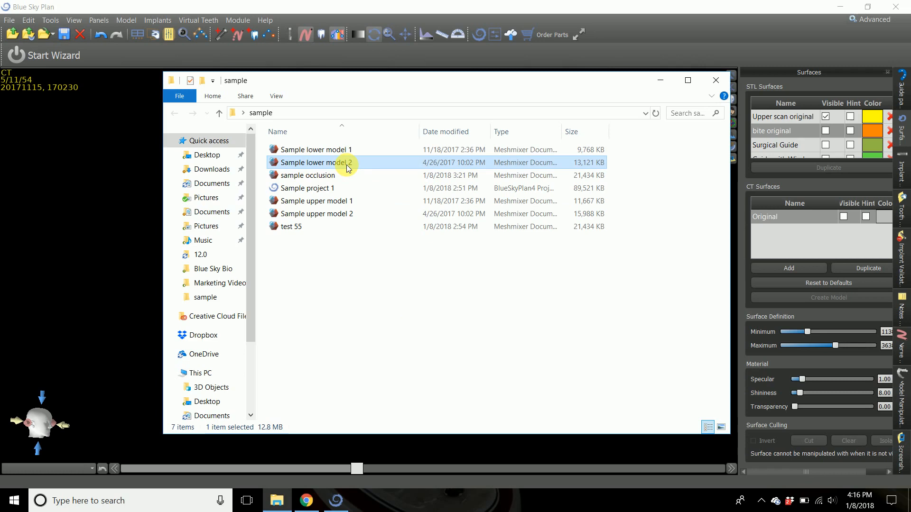
pyautogui.doubleClick(348, 163)
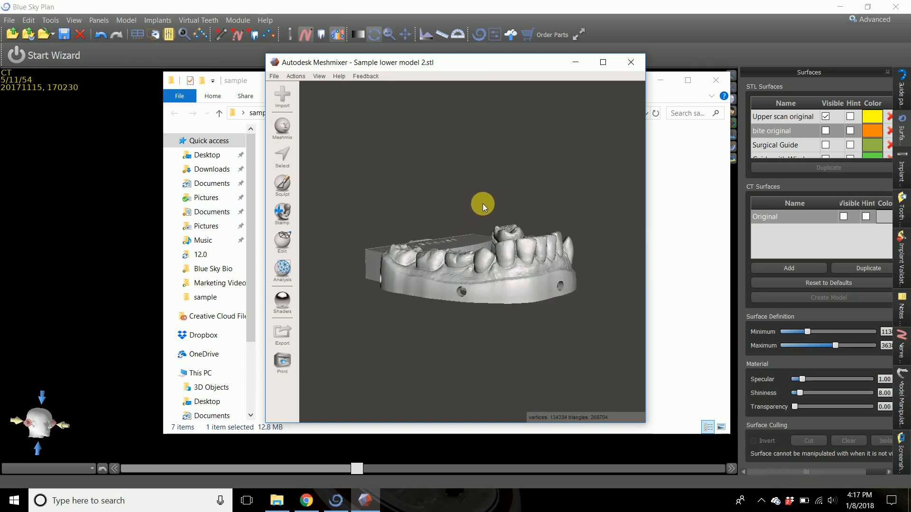
pyautogui.moveTo(483, 204); pyautogui.dragTo(500, 173, button='right')
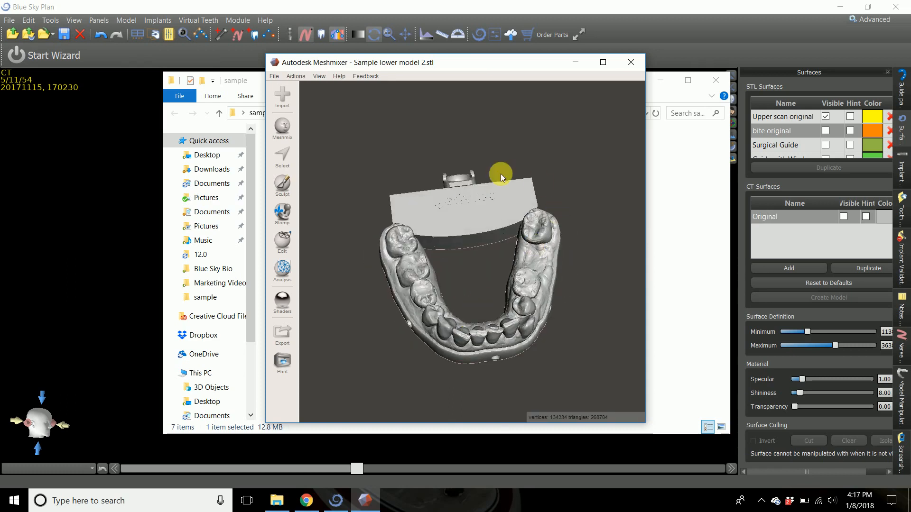
pyautogui.moveTo(467, 291); pyautogui.dragTo(499, 223, button='right')
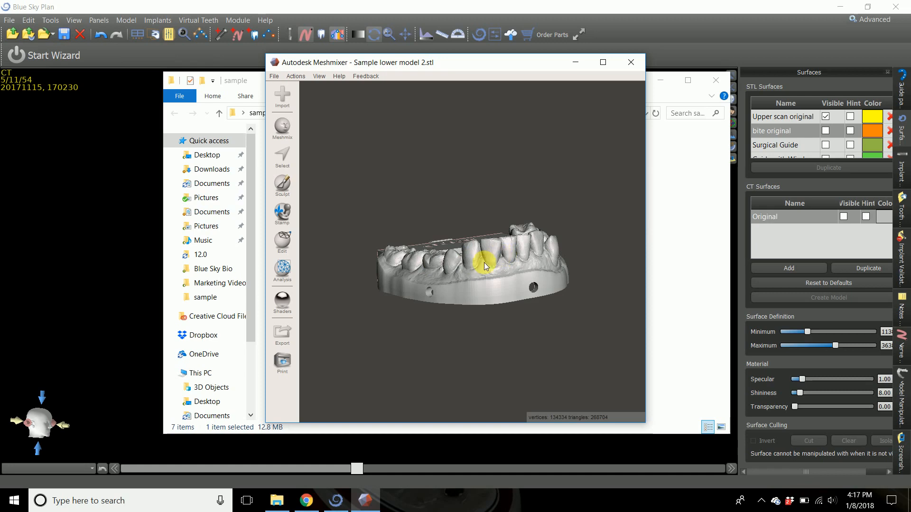
pyautogui.moveTo(513, 266); pyautogui.dragTo(499, 220, button='right')
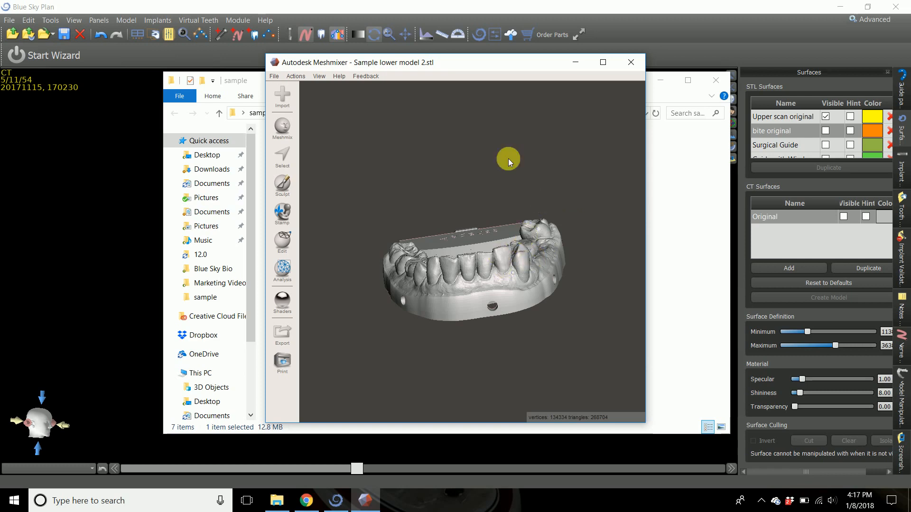
# Append Sample upper model 2 to the scene to compare its alignment with the lower arch, and close Meshmixer.
pyautogui.click(286, 97)
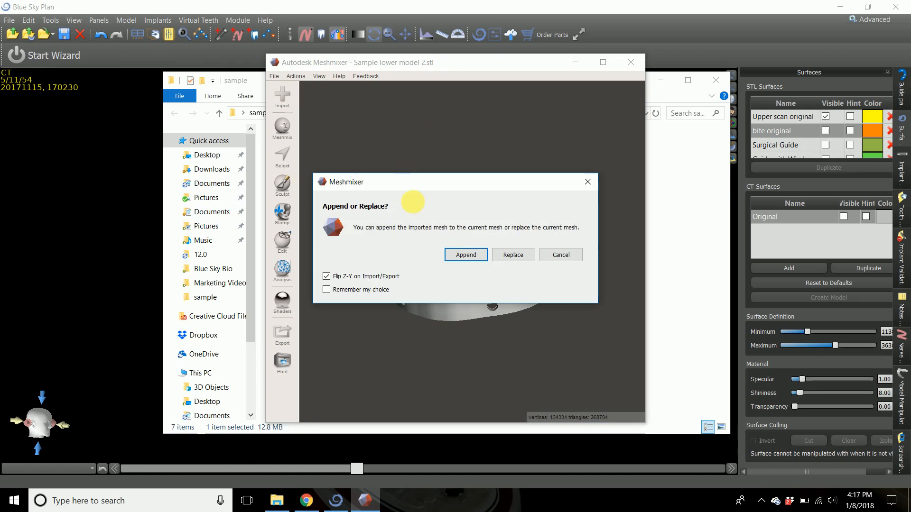
pyautogui.click(462, 256)
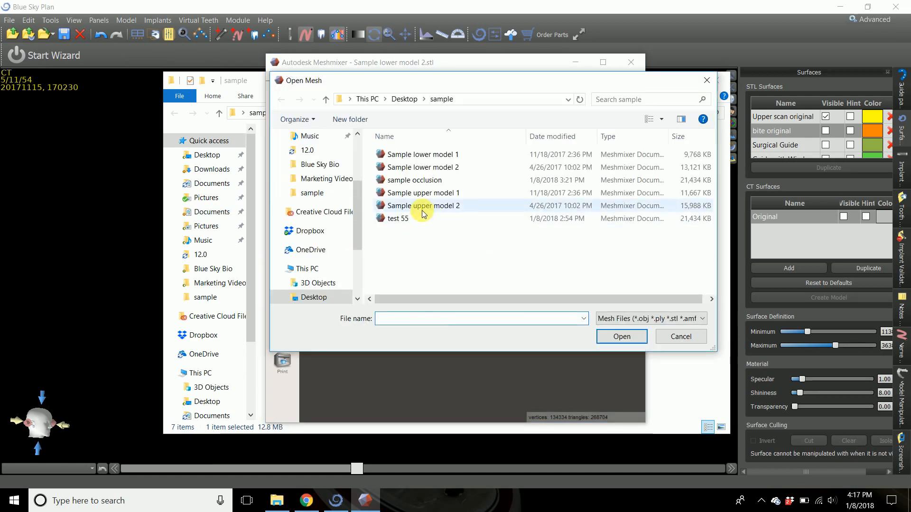
pyautogui.doubleClick(423, 208)
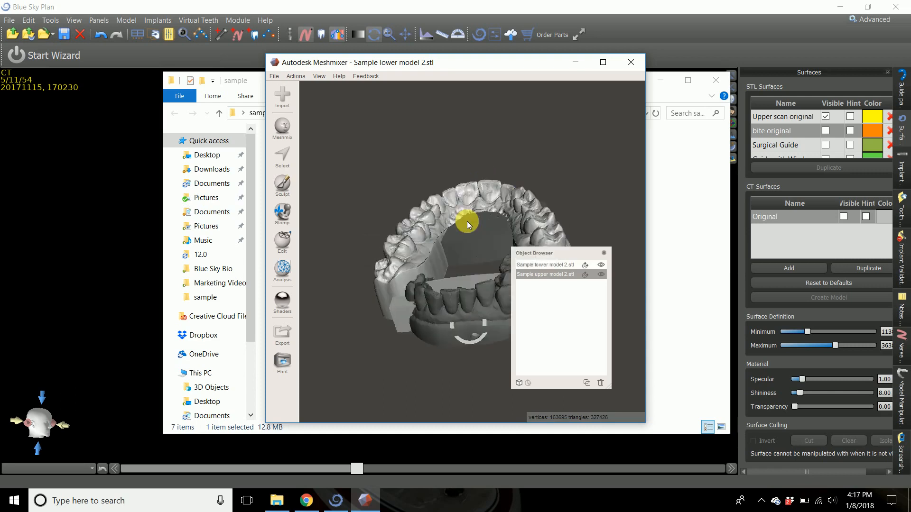
pyautogui.moveTo(466, 221); pyautogui.dragTo(448, 195, button='right')
pyautogui.click(631, 64)
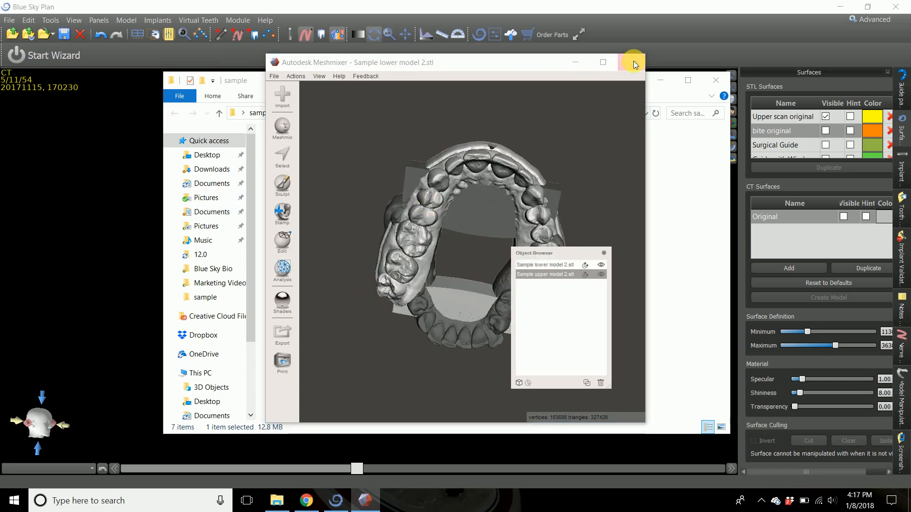
pyautogui.click(505, 272)
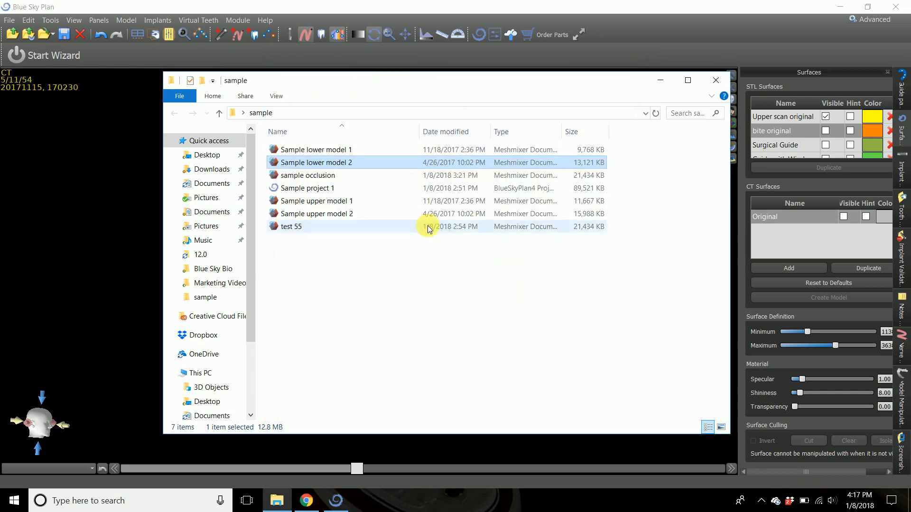
# Open Sample lower model 1 from the sample folder in Meshmixer and append Sample upper model 1 to it.
pyautogui.doubleClick(332, 149)
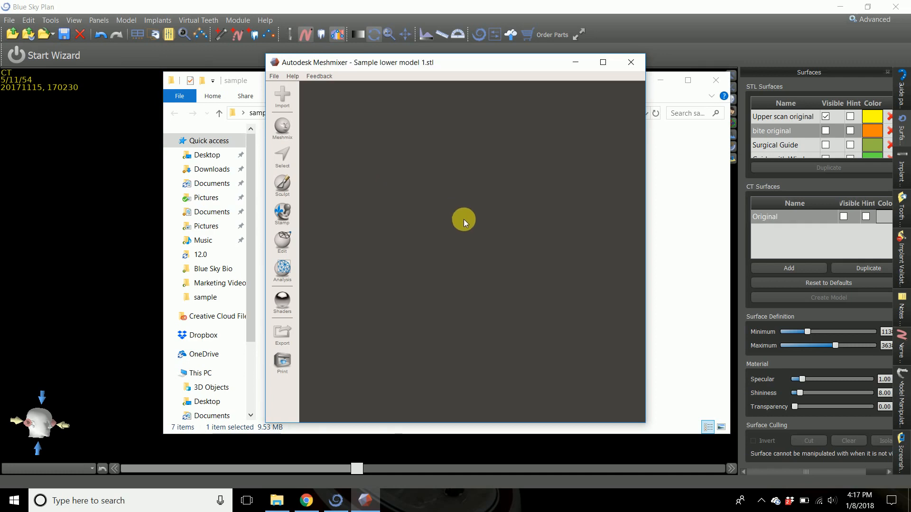
pyautogui.moveTo(460, 224); pyautogui.dragTo(459, 257, button='right')
pyautogui.click(285, 100)
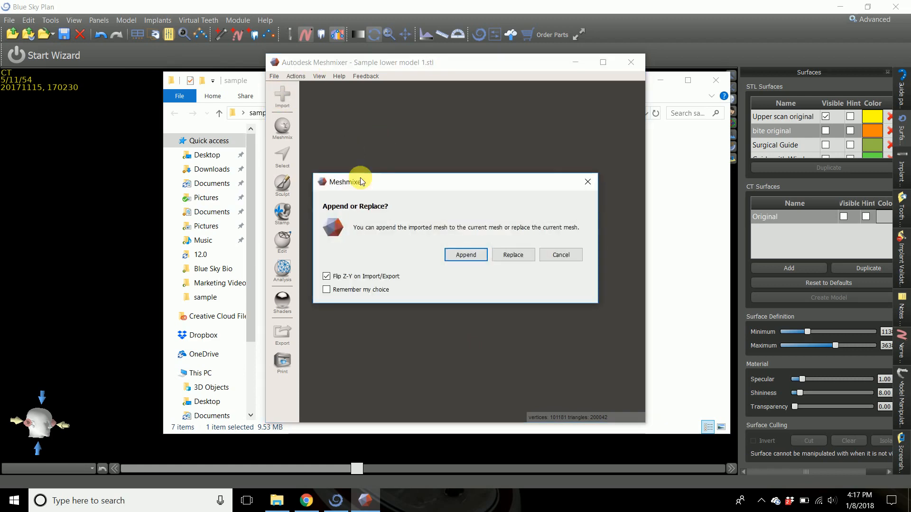
pyautogui.click(464, 256)
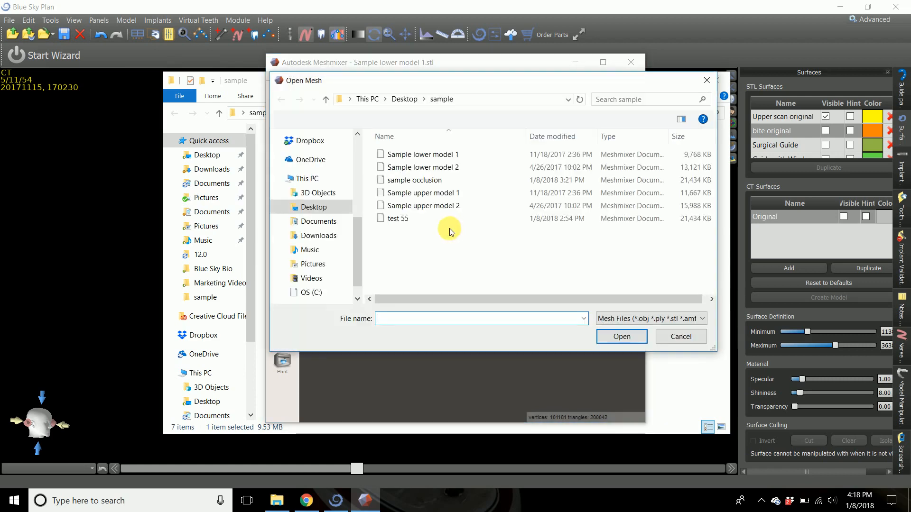
pyautogui.doubleClick(441, 193)
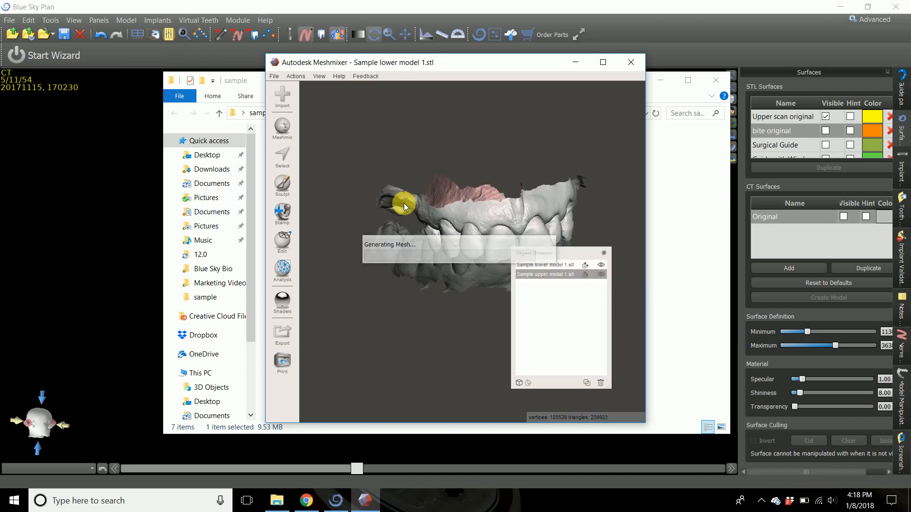
# Select both the lower and upper model 1 meshes and combine them into a single object.
pyautogui.moveTo(453, 225)
pyautogui.mouseDown(button='right')
pyautogui.moveTo(384, 234)
pyautogui.moveTo(491, 237)
pyautogui.moveTo(453, 213)
pyautogui.moveTo(446, 226)
pyautogui.mouseUp(button='right')
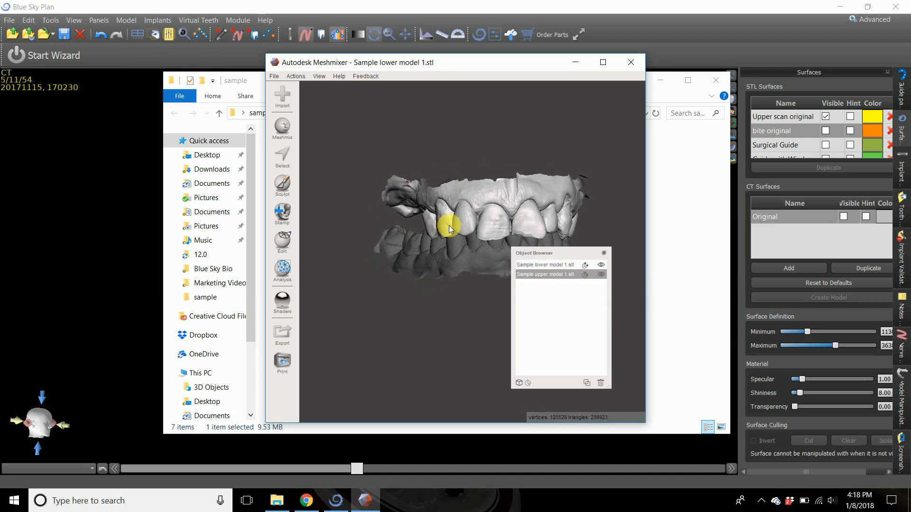
pyautogui.keyDown('shift'); pyautogui.click(553, 267); pyautogui.keyUp('shift')
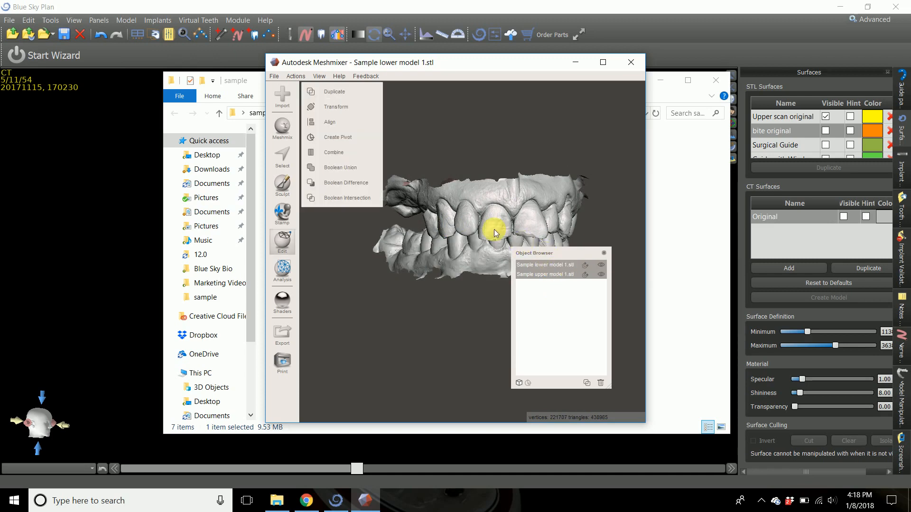
pyautogui.click(359, 152)
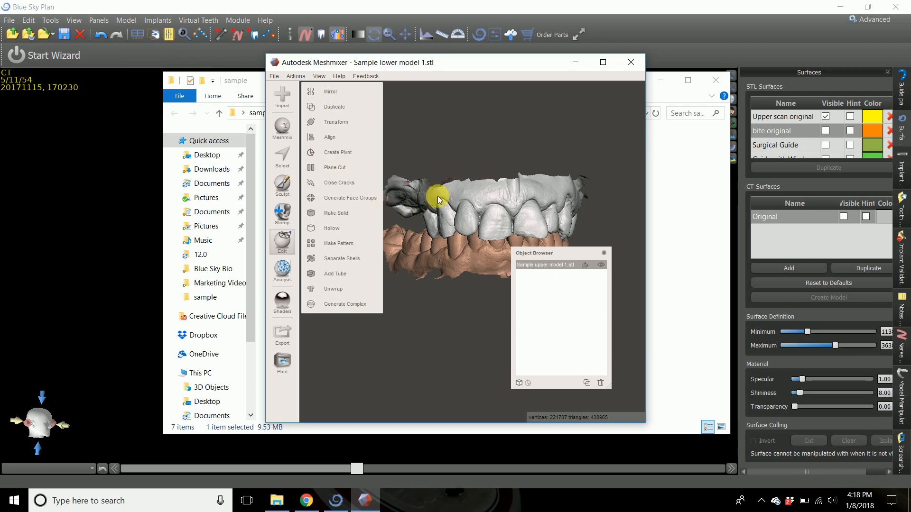
# Export the combined mesh as sample occlusion in STL Binary Format, replacing the existing file, and check it in the sample folder.
pyautogui.click(273, 77)
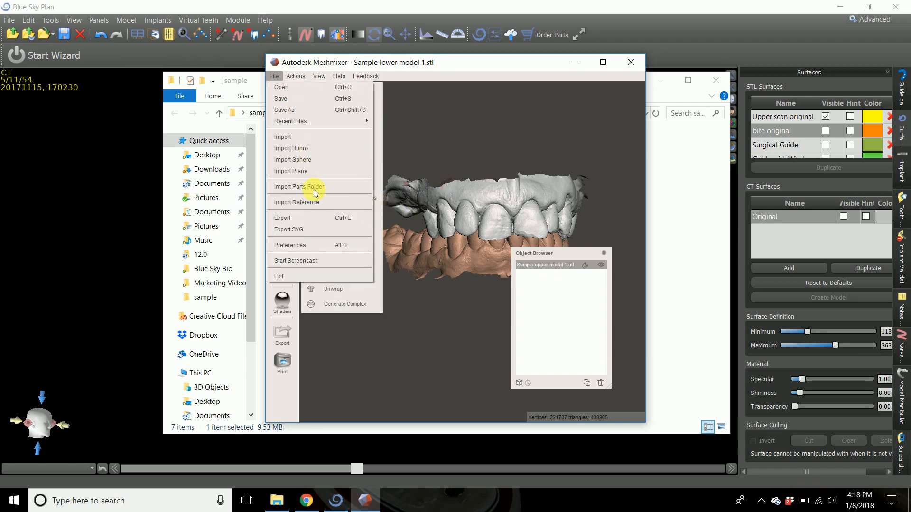
pyautogui.click(308, 218)
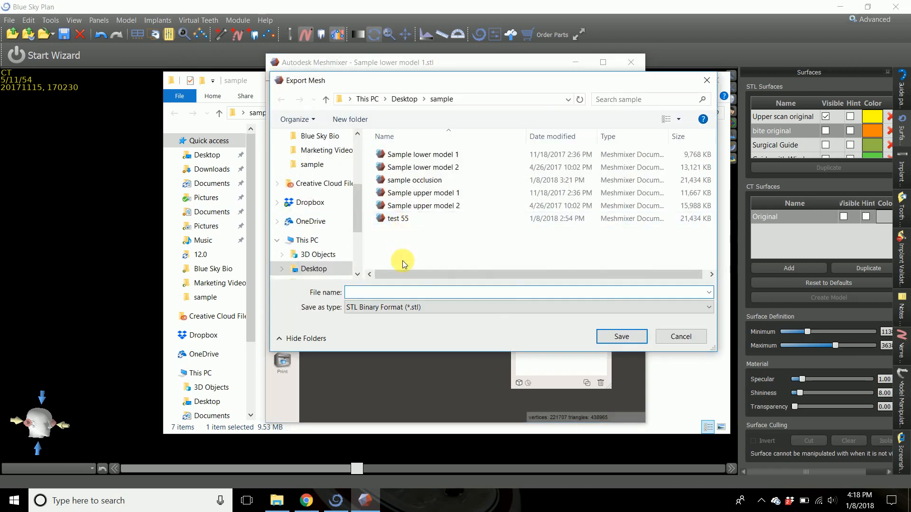
pyautogui.click(420, 179)
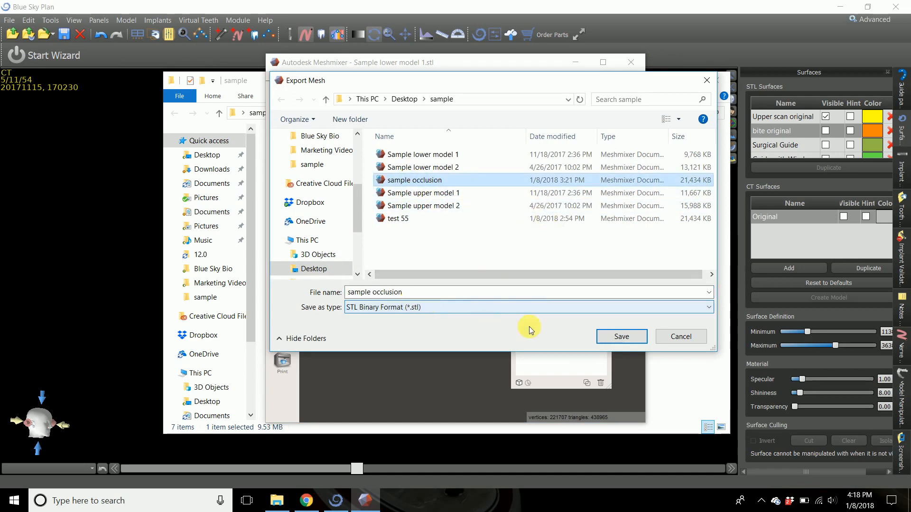
pyautogui.click(621, 337)
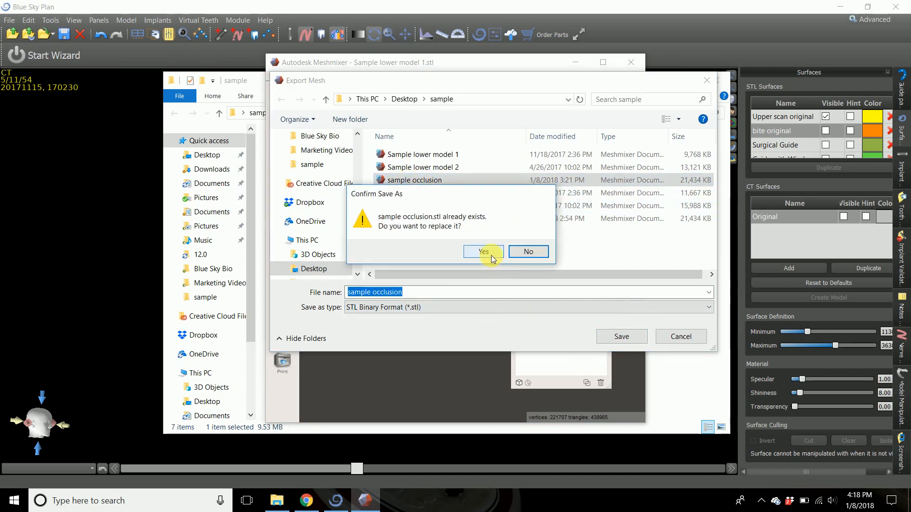
pyautogui.click(489, 255)
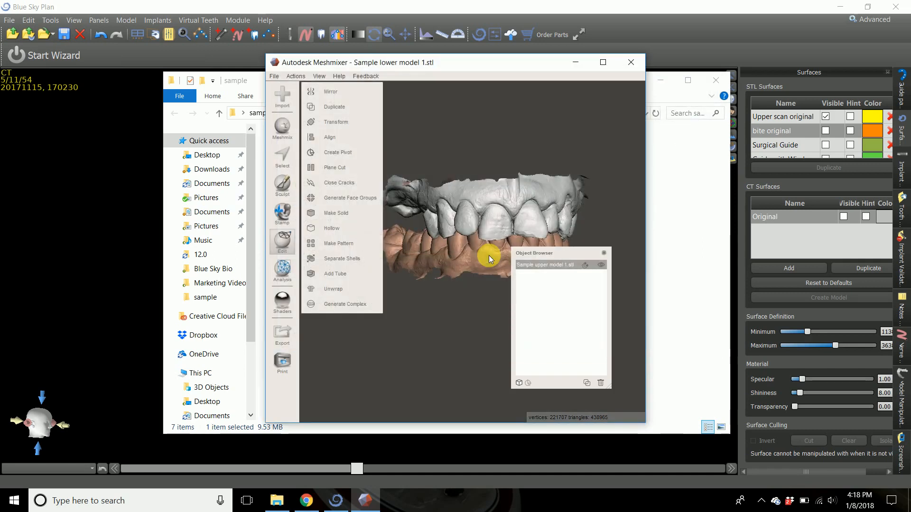
pyautogui.click(276, 500)
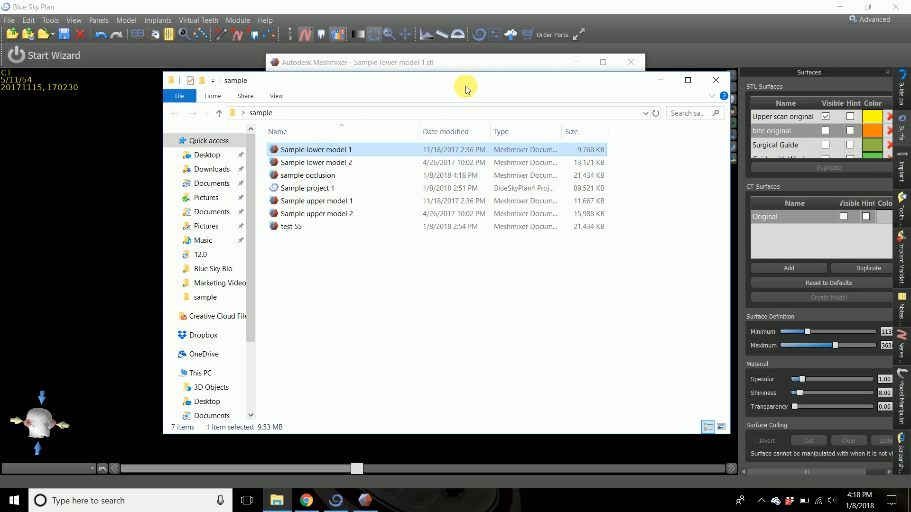
# Switch to Blue Sky Plan, restore the multi-view layout, and temporarily show the Original CT surface to compare it with the upper scan.
pyautogui.click(352, 6)
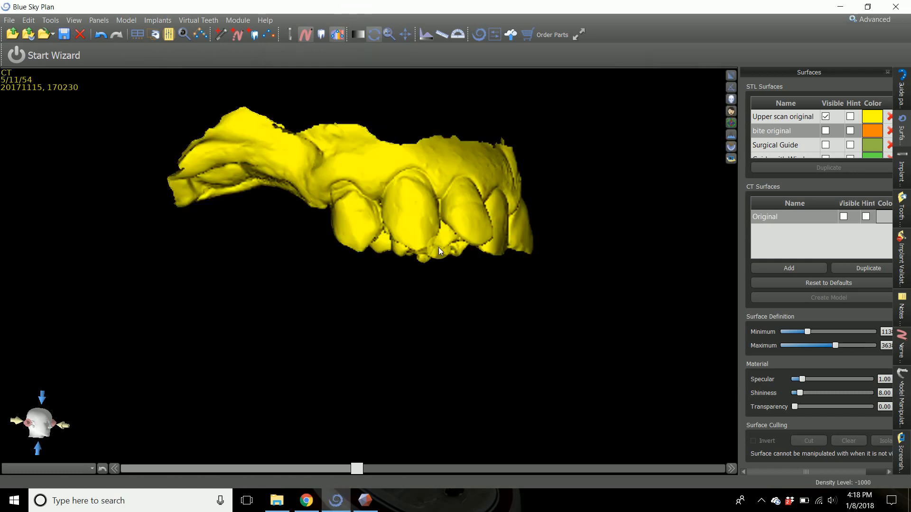
pyautogui.click(731, 76)
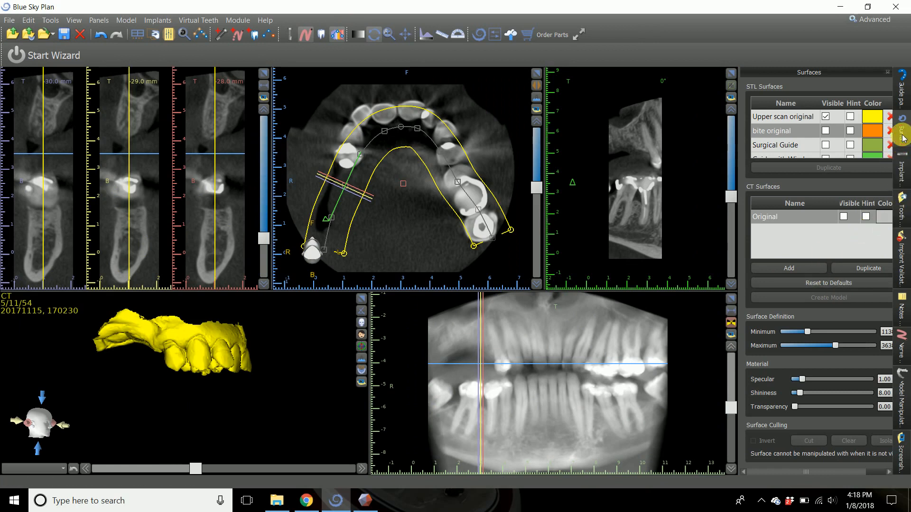
pyautogui.click(843, 216)
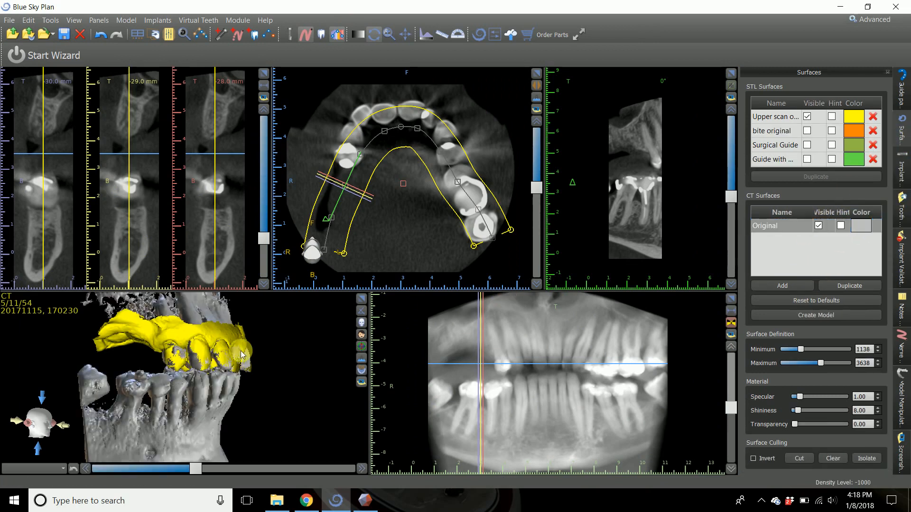
pyautogui.moveTo(242, 355); pyautogui.dragTo(204, 361)
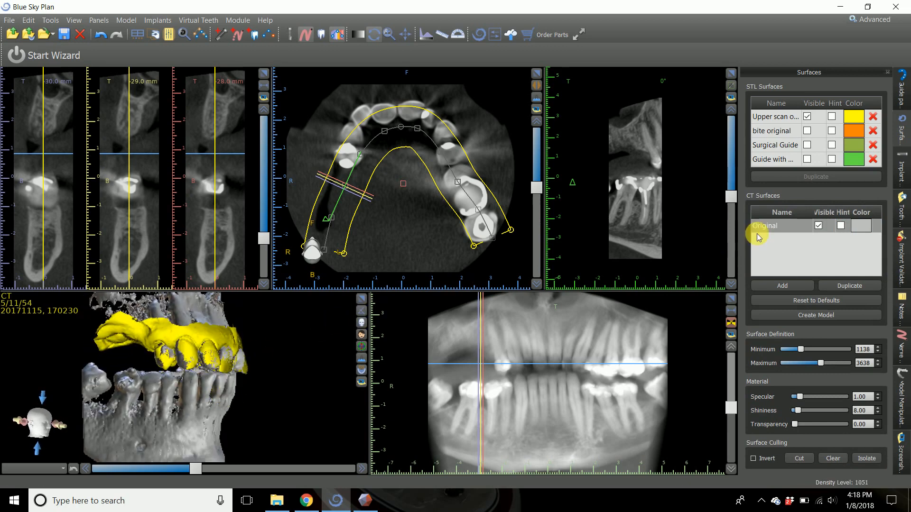
pyautogui.click(818, 226)
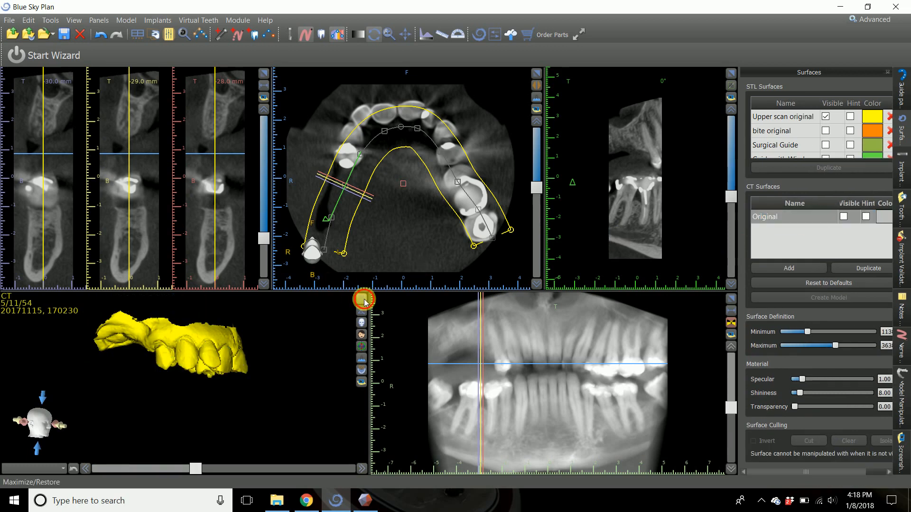
# In the enlarged 3D view, display the virtual teeth and make the Original CT surface visible.
pyautogui.click(363, 299)
pyautogui.moveTo(450, 365); pyautogui.dragTo(377, 123)
pyautogui.click(326, 37)
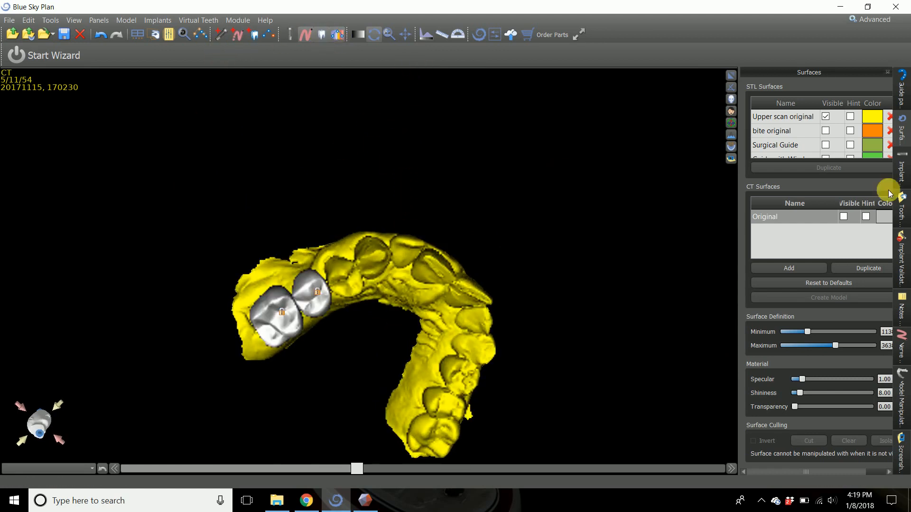
pyautogui.click(843, 217)
pyautogui.moveTo(448, 226); pyautogui.dragTo(455, 265)
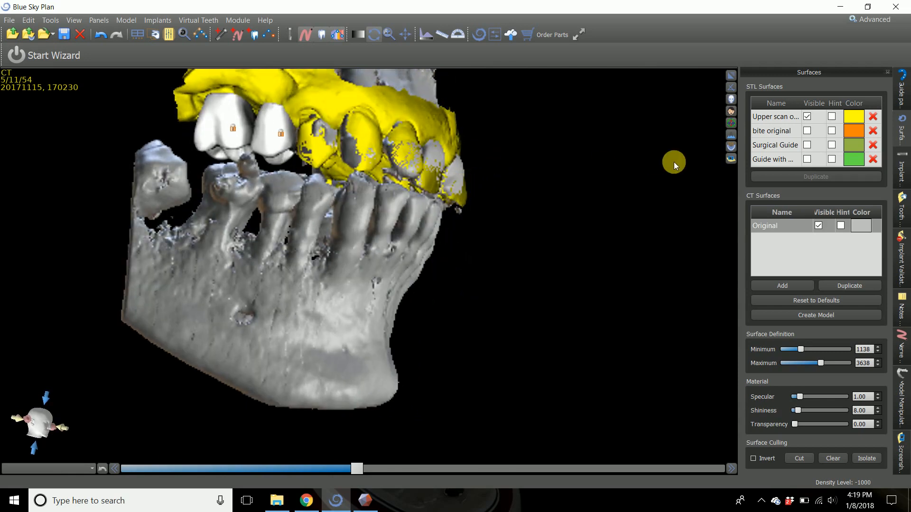
# Examine the virtual teeth against the opposing teeth in the enlarged cross-sectional views, and return to the multi-view layout.
pyautogui.click(731, 76)
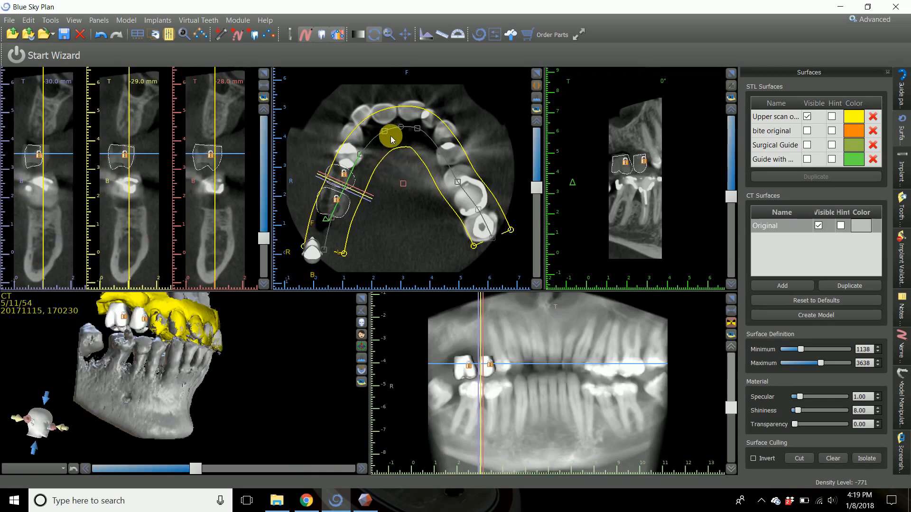
pyautogui.click(262, 74)
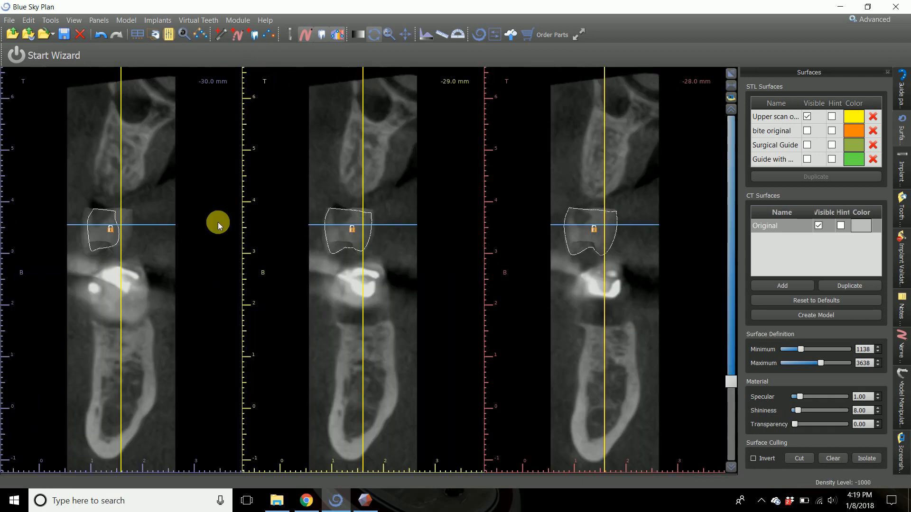
pyautogui.click(731, 73)
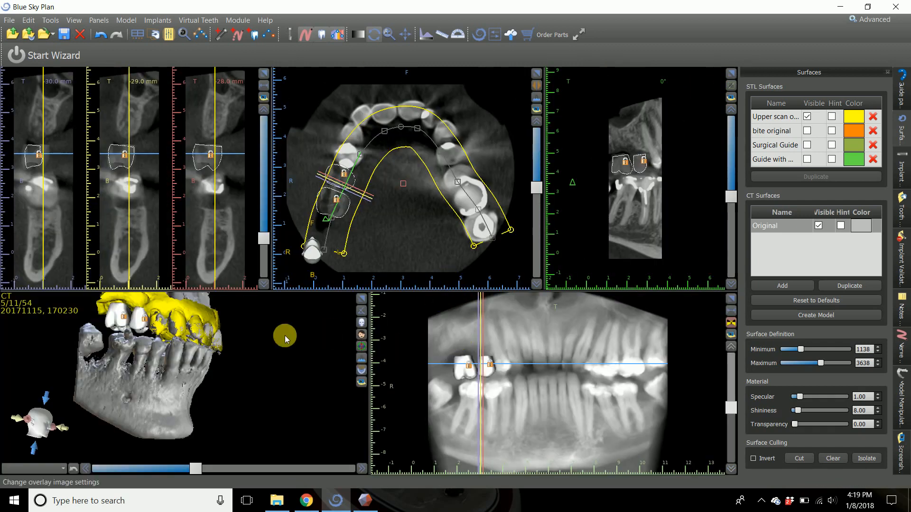
# Import the sample occlusion STL model from the sample folder on the Desktop, skipping the point-based alignment to the panoramic view.
pyautogui.click(9, 21)
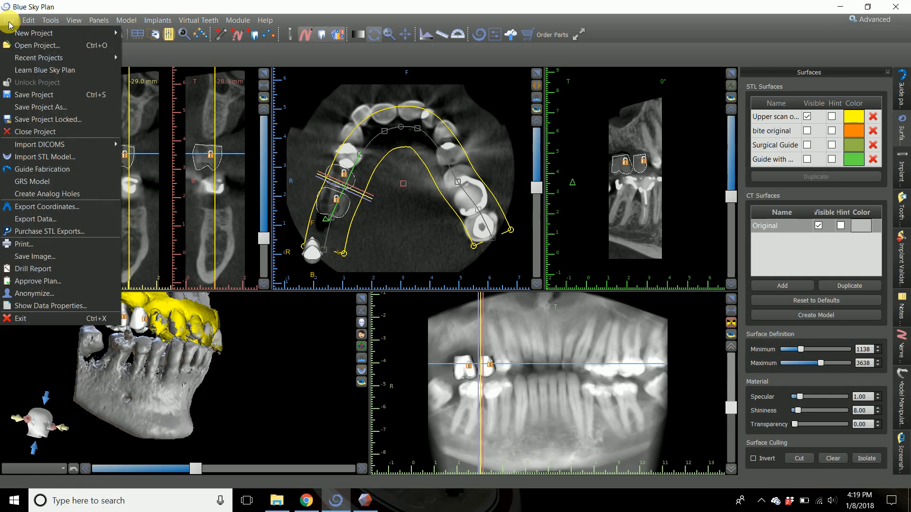
pyautogui.click(55, 160)
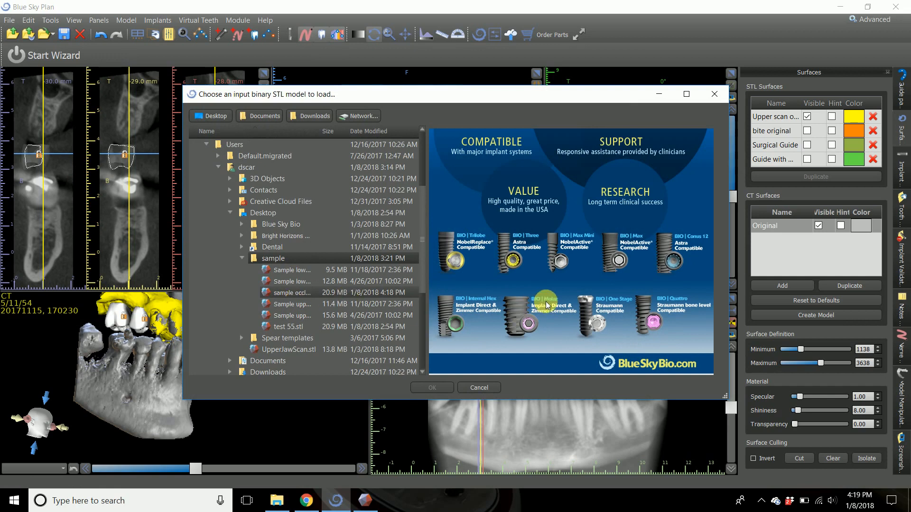
pyautogui.moveTo(576, 173); pyautogui.dragTo(414, 350)
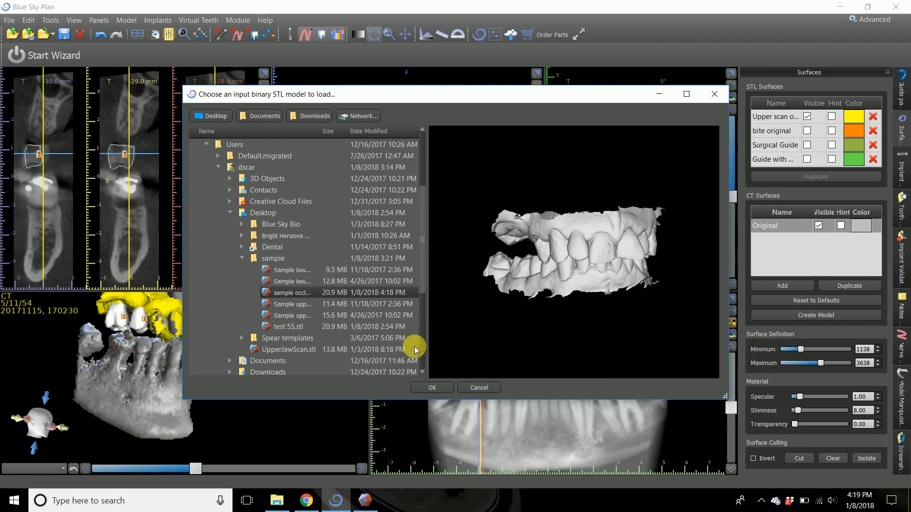
pyautogui.click(436, 386)
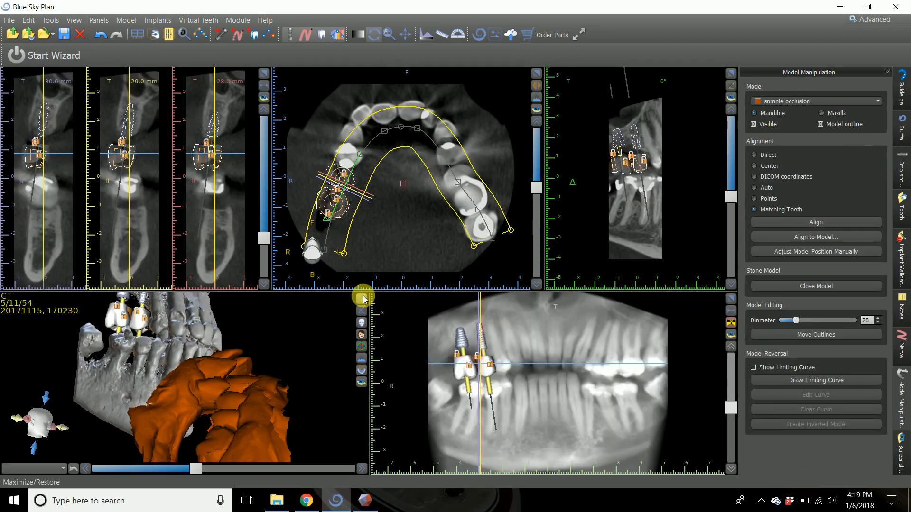
# Inspect the position of the imported sample occlusion model in the enlarged 3D view, and return to the multi-view layout.
pyautogui.click(363, 299)
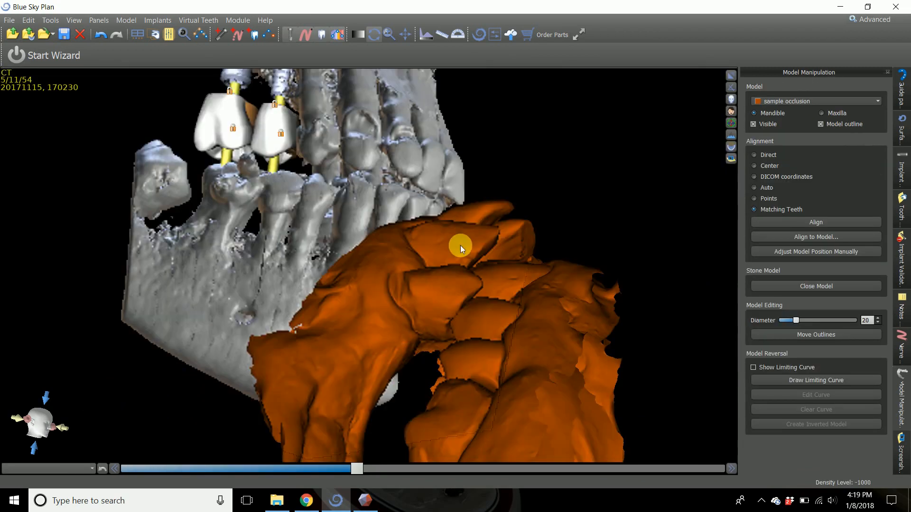
pyautogui.scroll(4, 455, 243)
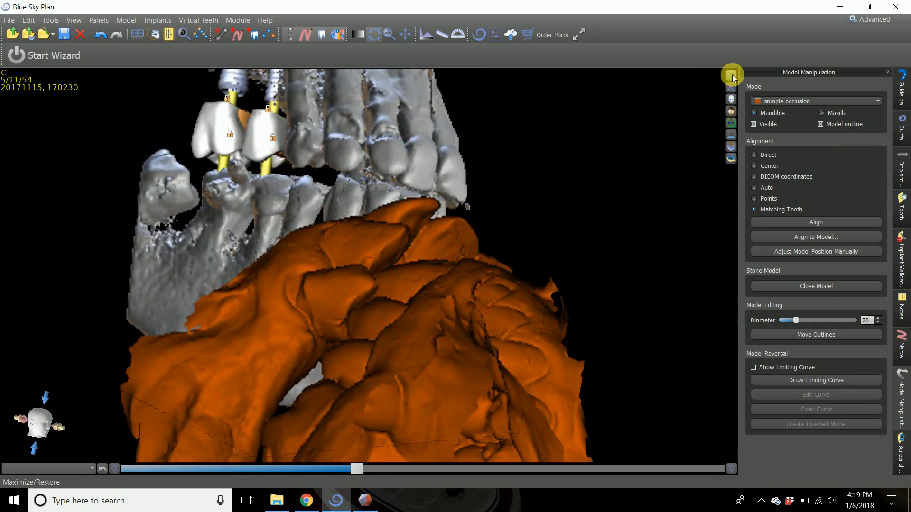
pyautogui.click(731, 75)
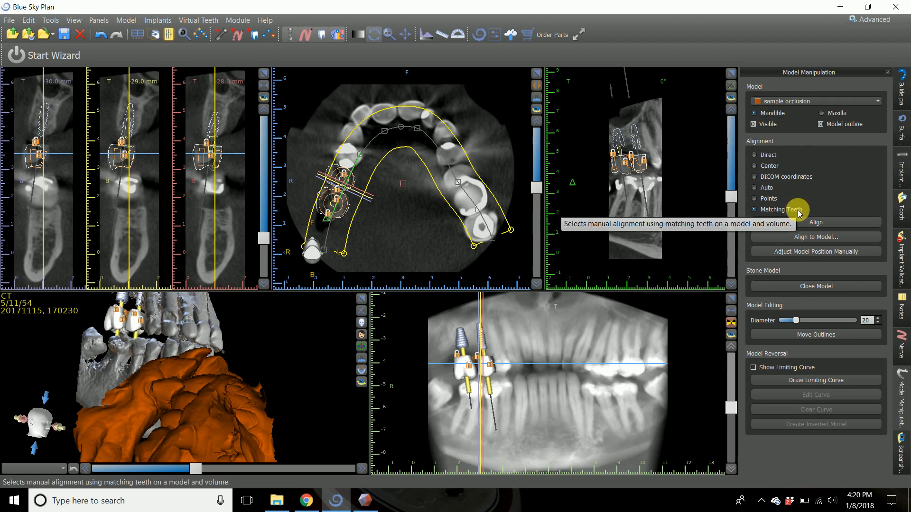
# Start a point-based alignment of the sample occlusion model to the existing Upper scan original model.
pyautogui.click(809, 239)
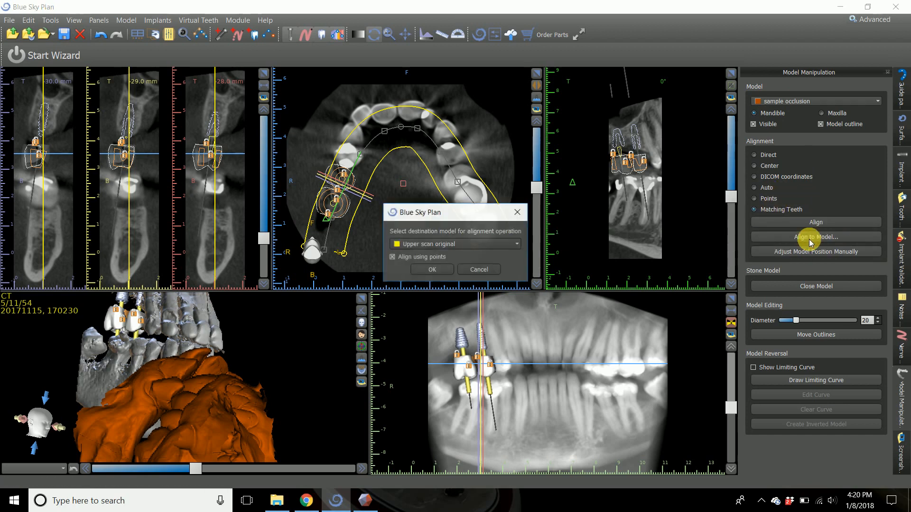
pyautogui.click(431, 246)
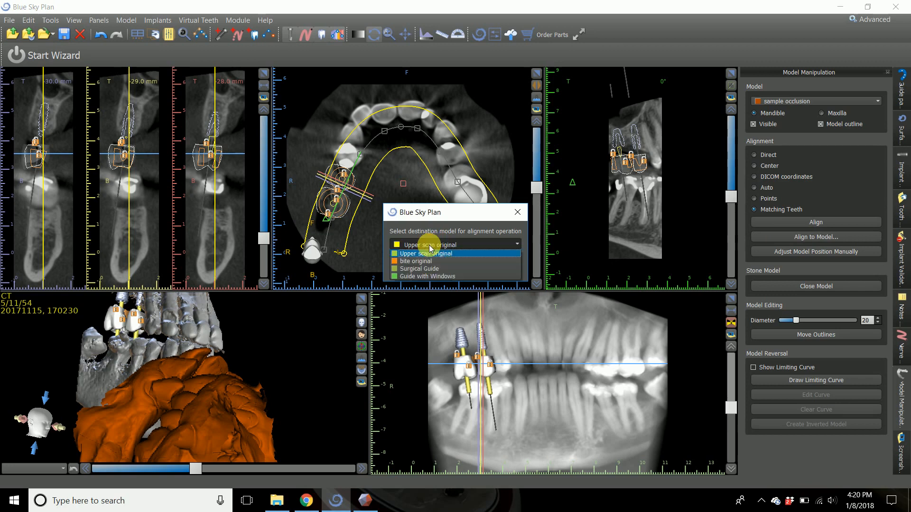
pyautogui.click(430, 254)
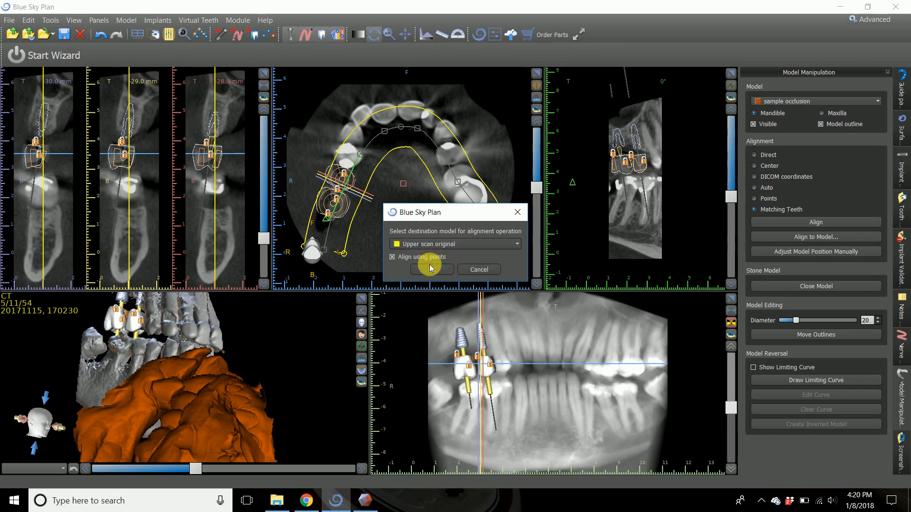
pyautogui.click(432, 270)
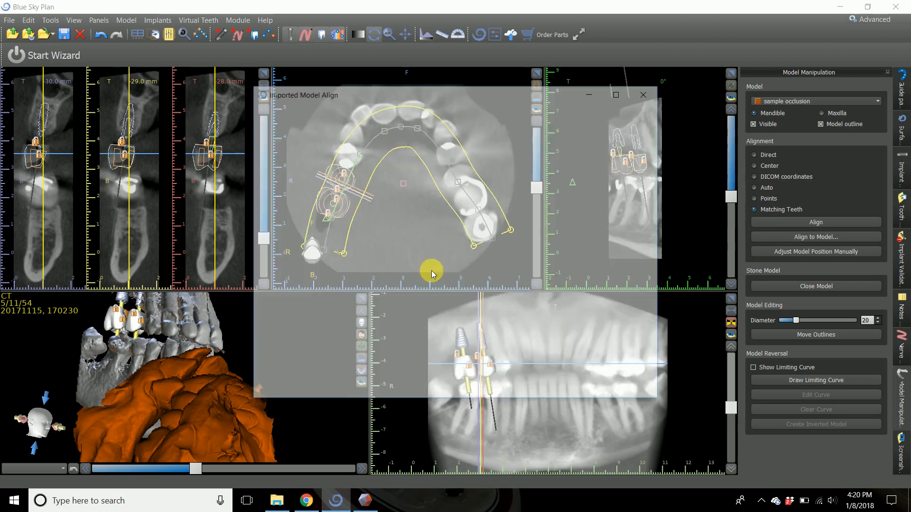
# Mark ten alignment points on the teeth around the upper arch of the surface model.
pyautogui.moveTo(320, 329); pyautogui.dragTo(441, 182, button='middle')
pyautogui.moveTo(389, 190); pyautogui.dragTo(374, 234)
pyautogui.moveTo(371, 268); pyautogui.dragTo(400, 222, button='middle')
pyautogui.moveTo(401, 221); pyautogui.dragTo(380, 224)
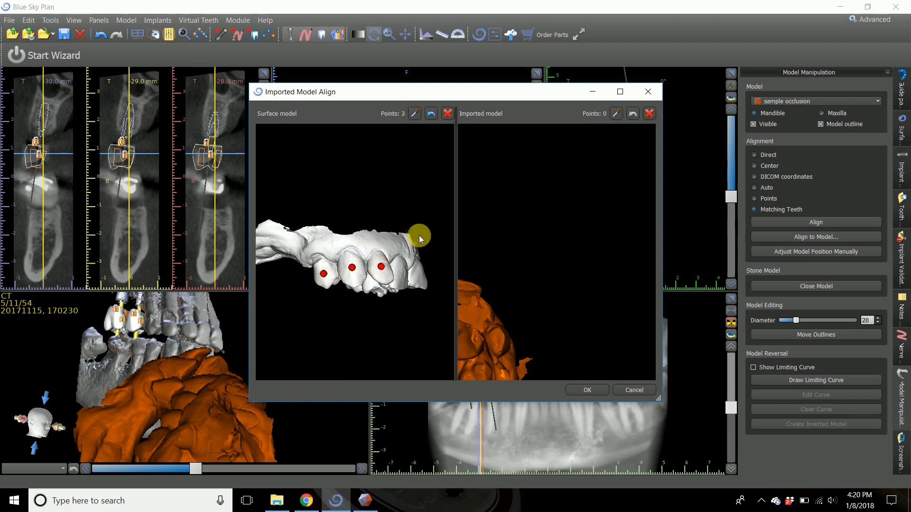
pyautogui.moveTo(419, 235); pyautogui.dragTo(317, 275)
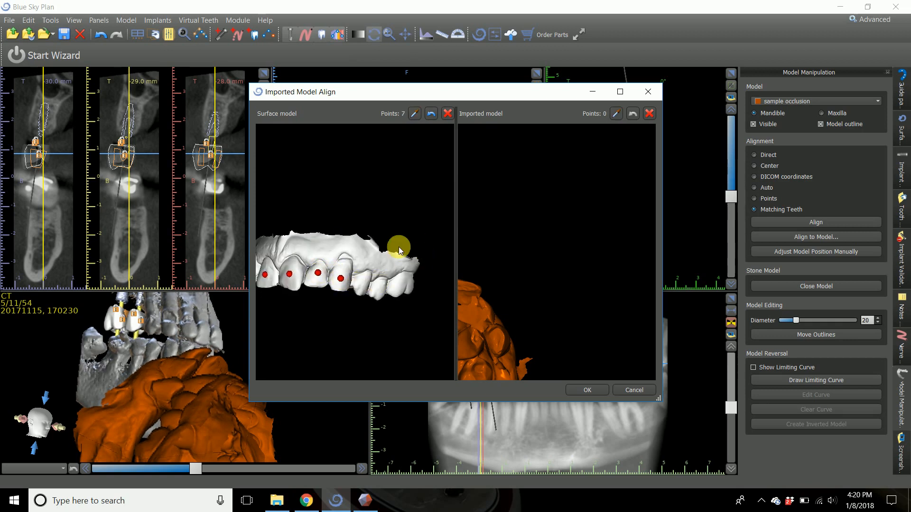
pyautogui.moveTo(407, 255); pyautogui.dragTo(339, 294)
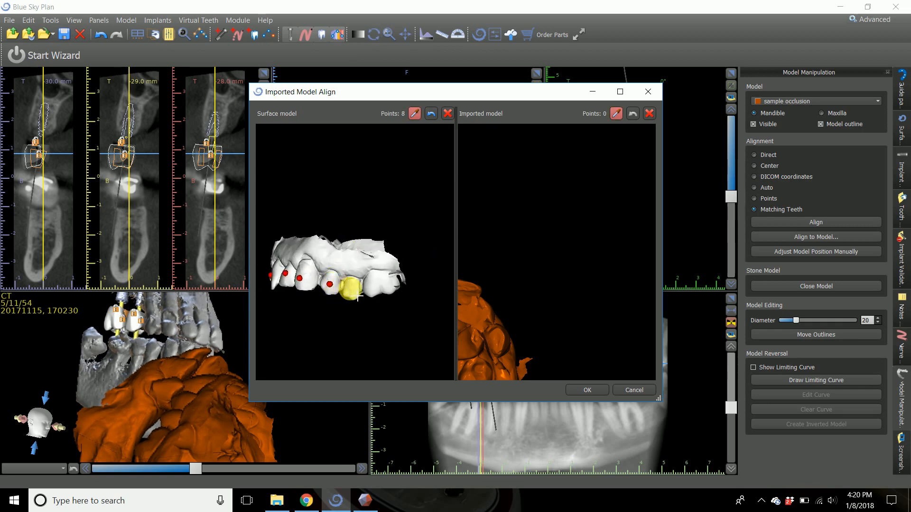
# Mark the ten corresponding points on the upper teeth of the imported model in the same order, and run the alignment.
pyautogui.moveTo(507, 329); pyautogui.dragTo(554, 235)
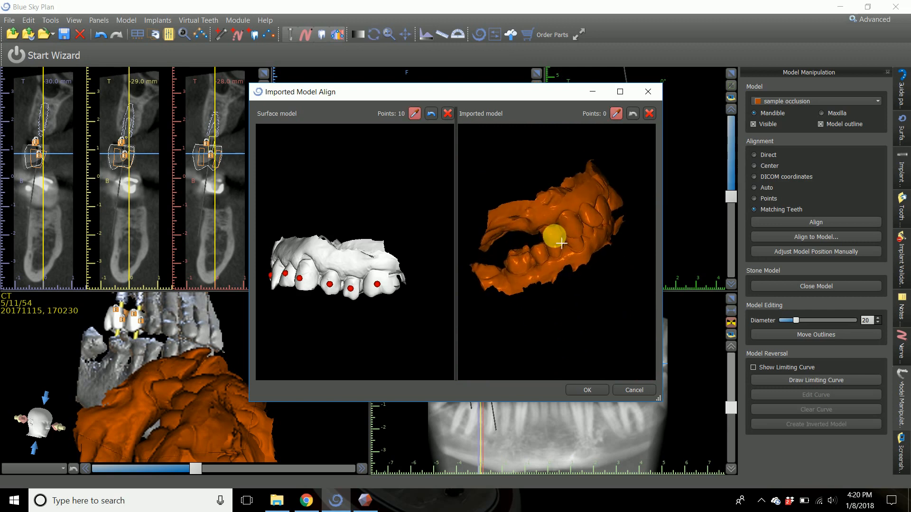
pyautogui.click(553, 236)
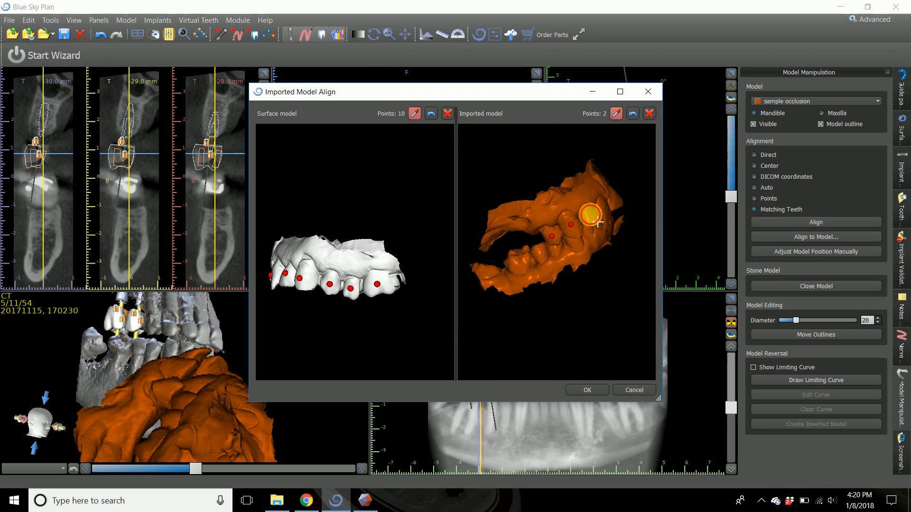
pyautogui.moveTo(593, 230); pyautogui.dragTo(542, 245)
pyautogui.click(564, 230)
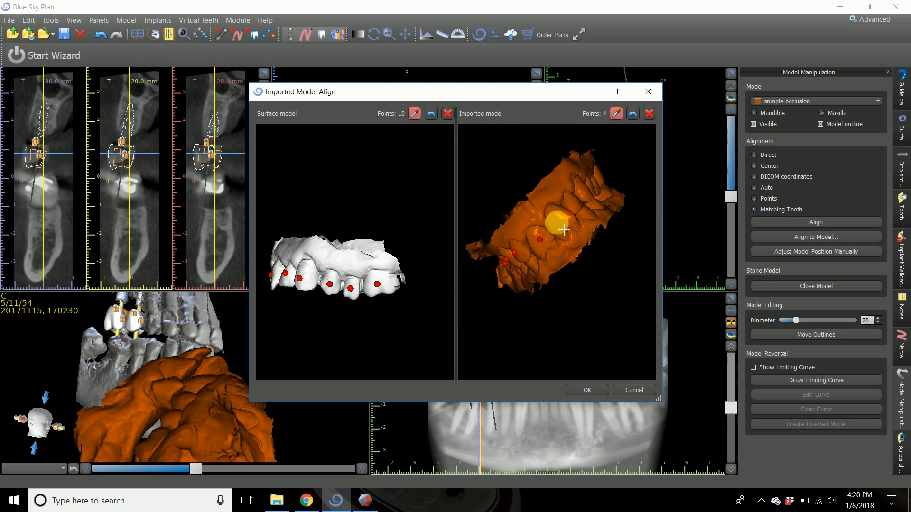
pyautogui.moveTo(587, 197); pyautogui.dragTo(531, 250)
pyautogui.click(531, 250)
pyautogui.click(530, 250)
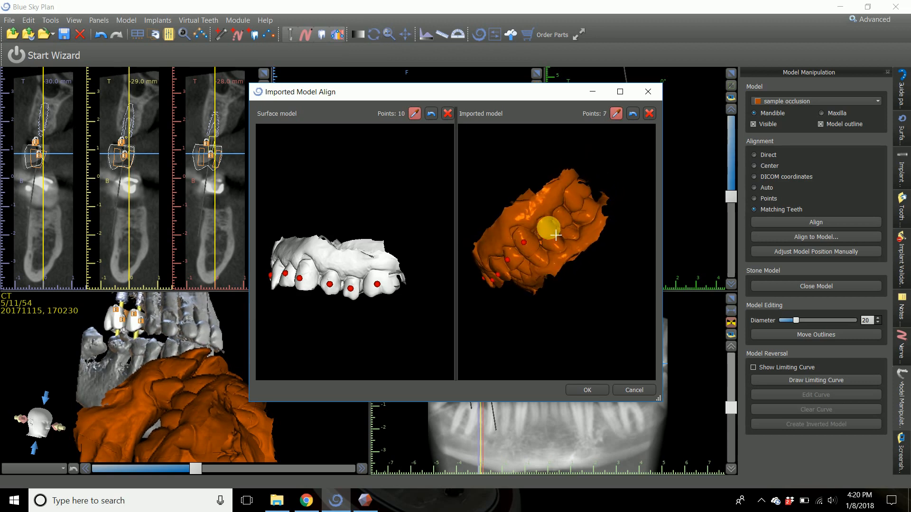
pyautogui.click(576, 195)
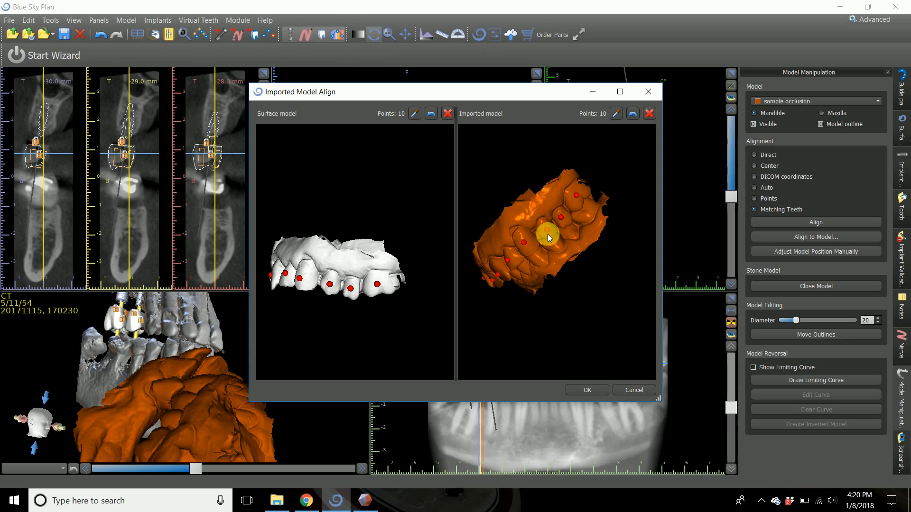
pyautogui.click(588, 390)
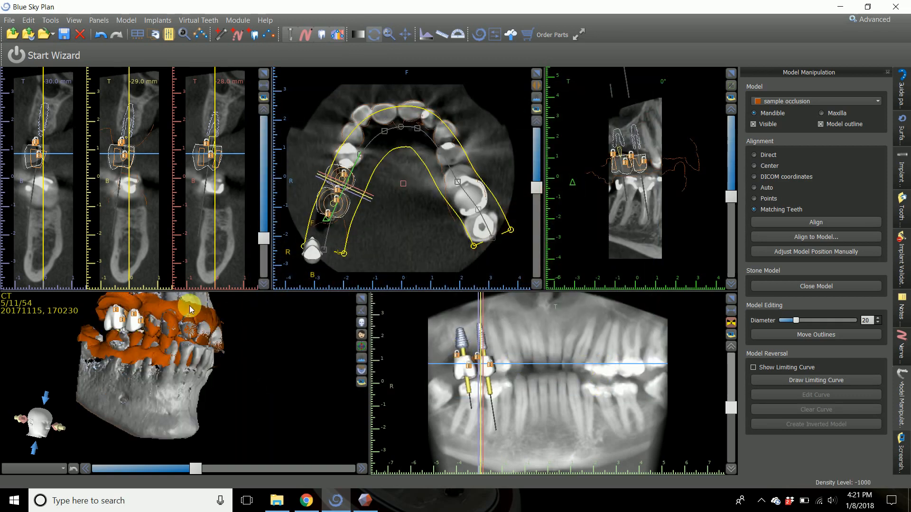
# Leave only Upper scan original visible in the 3D view, hiding the Original CT surface, sample occlusion, virtual teeth and implants.
pyautogui.click(903, 133)
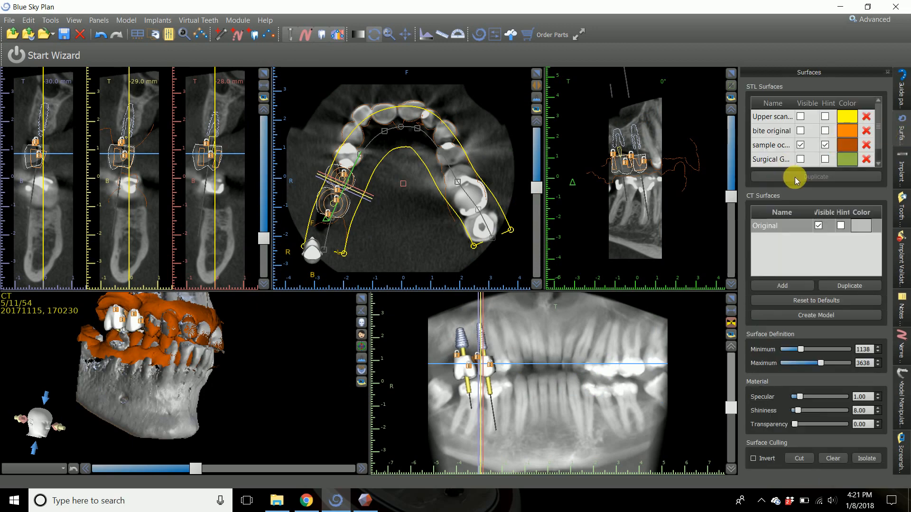
pyautogui.click(818, 225)
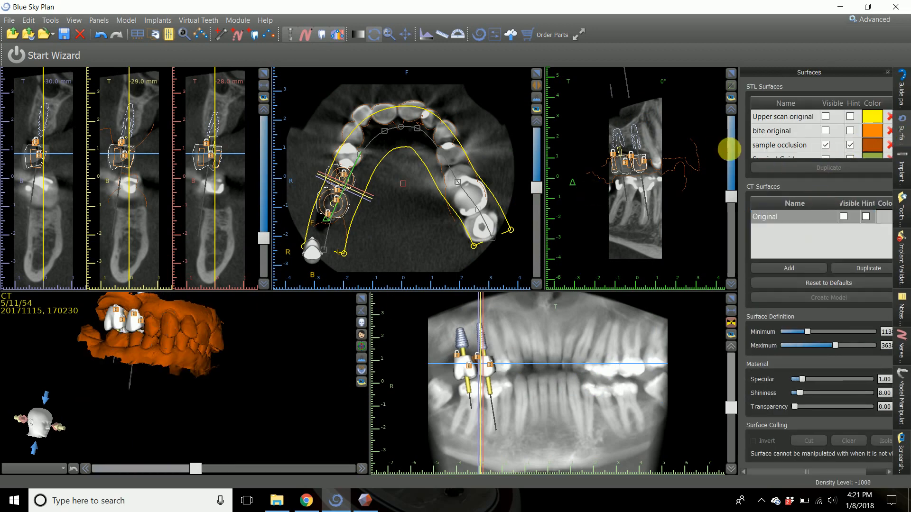
pyautogui.click(825, 117)
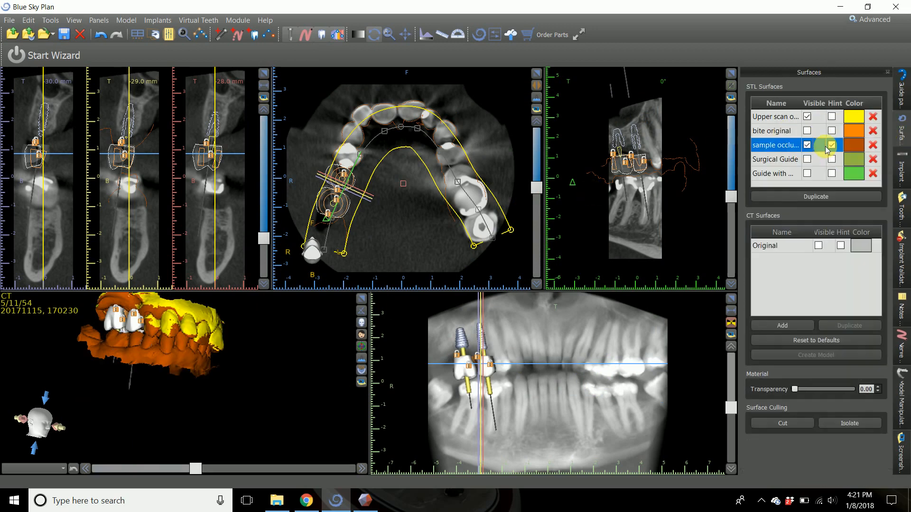
pyautogui.click(806, 146)
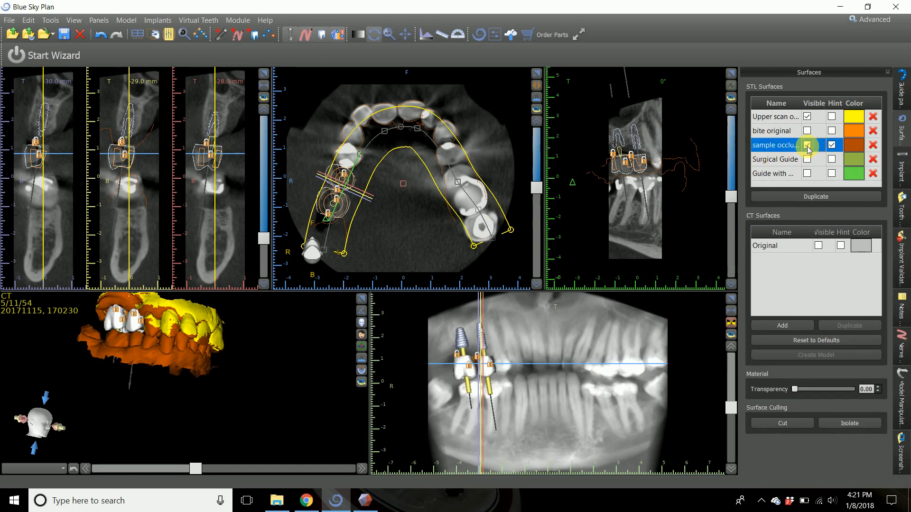
pyautogui.click(321, 37)
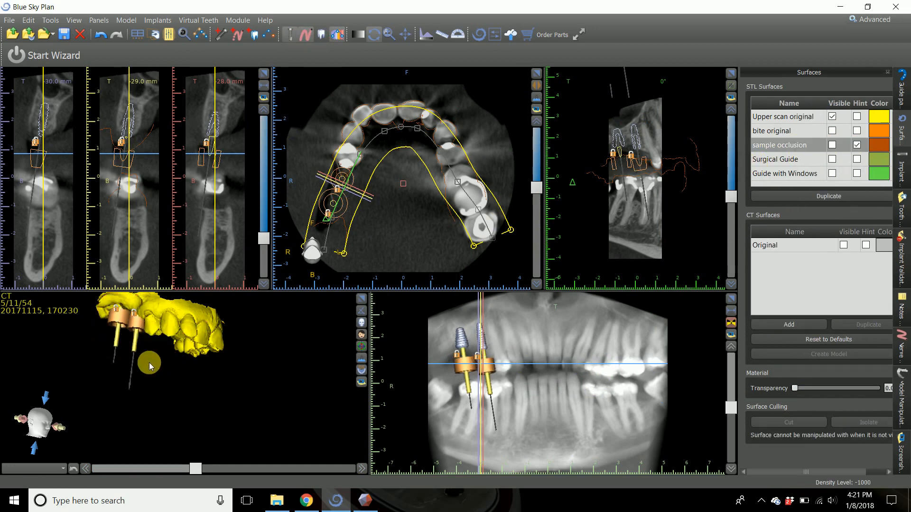
pyautogui.click(289, 36)
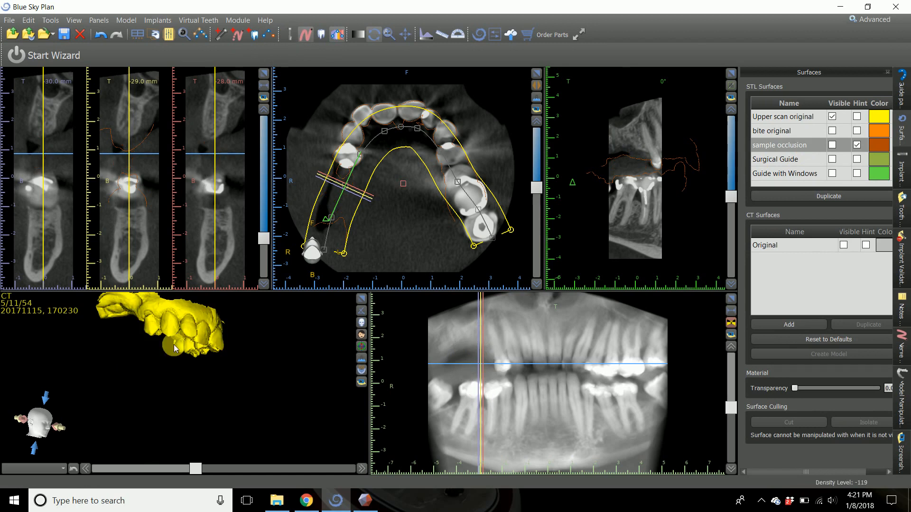
# Enlarge the 3D view and make sample occlusion visible over the upper scan to compare their alignment.
pyautogui.click(362, 298)
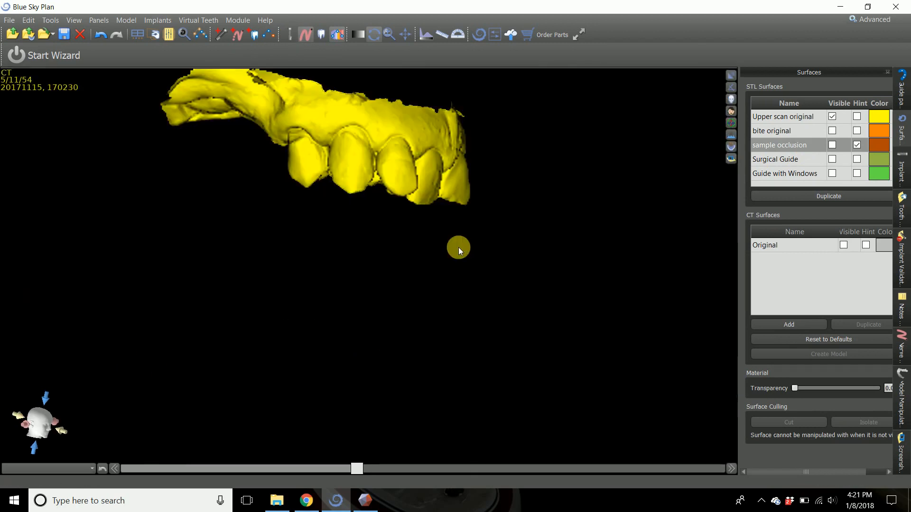
pyautogui.moveTo(439, 229); pyautogui.dragTo(515, 350, button='middle')
pyautogui.moveTo(513, 341); pyautogui.dragTo(515, 311)
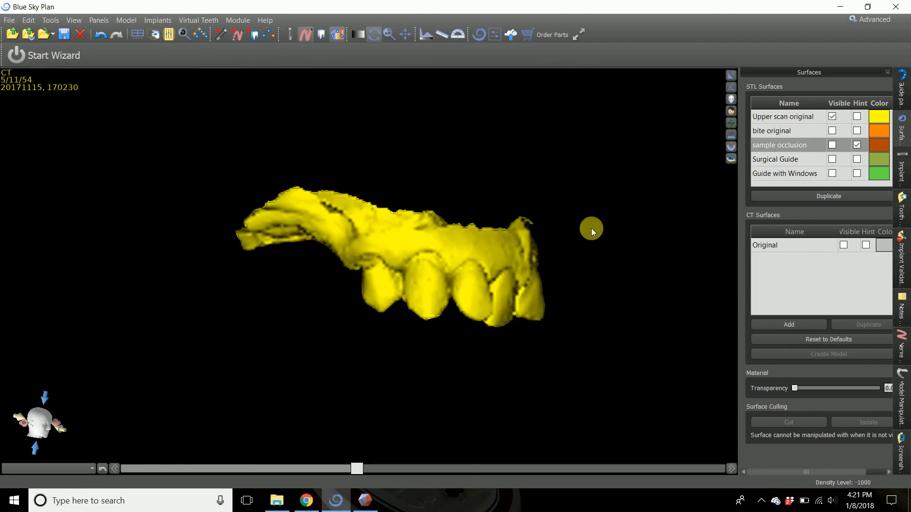
pyautogui.click(832, 145)
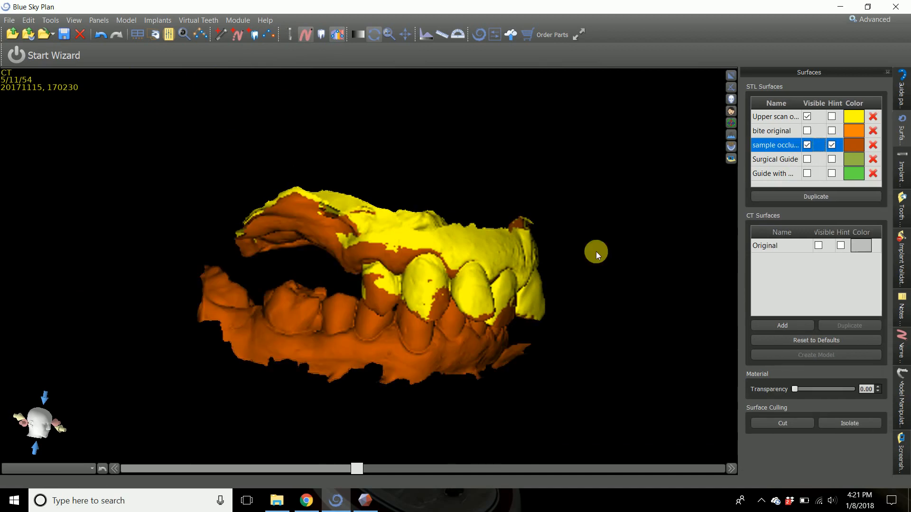
pyautogui.moveTo(446, 245); pyautogui.dragTo(271, 51)
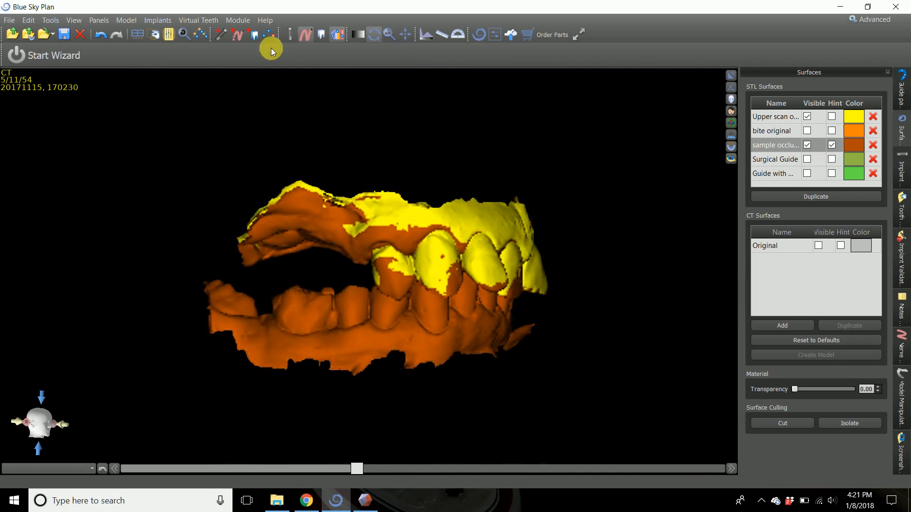
# Display the virtual teeth and view them against the opposing lower teeth of the aligned occlusion model.
pyautogui.click(321, 36)
pyautogui.moveTo(339, 263); pyautogui.dragTo(349, 123)
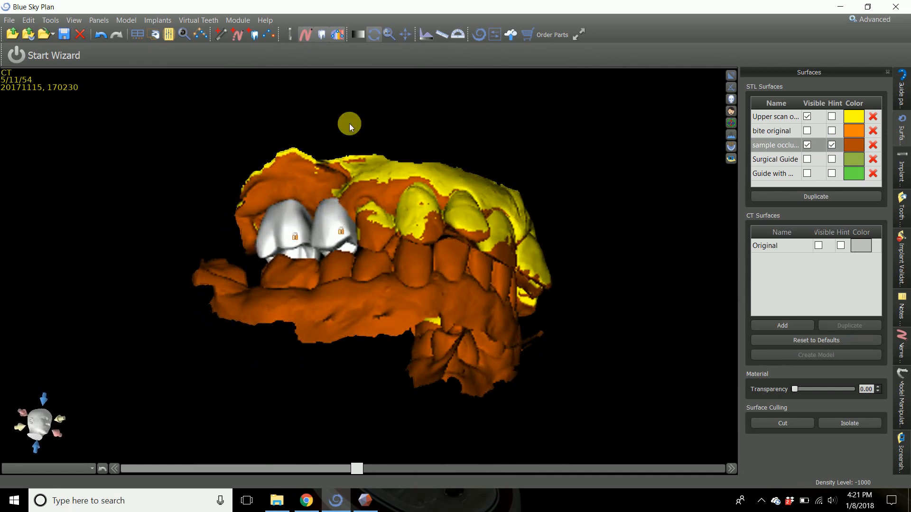
pyautogui.moveTo(338, 227); pyautogui.dragTo(400, 270)
pyautogui.scroll(3, 576, 212)
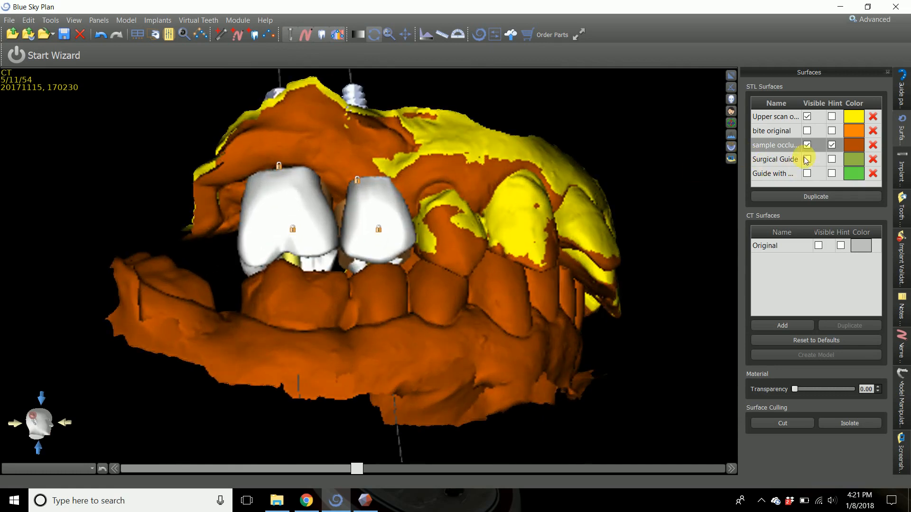
# Hide Upper scan original and the implants, and examine how the virtual teeth contact the opposing teeth of sample occlusion.
pyautogui.moveTo(488, 288); pyautogui.dragTo(688, 237)
pyautogui.click(807, 116)
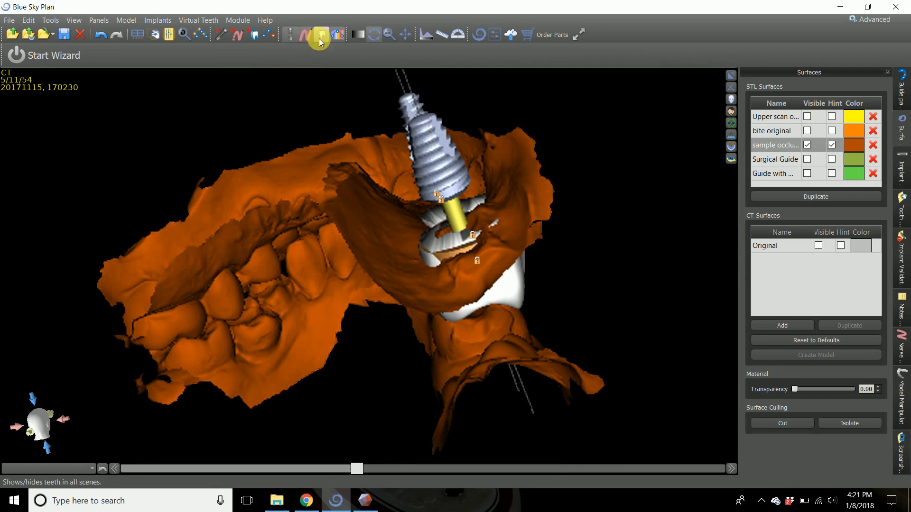
pyautogui.click(290, 35)
pyautogui.moveTo(295, 76); pyautogui.dragTo(357, 153)
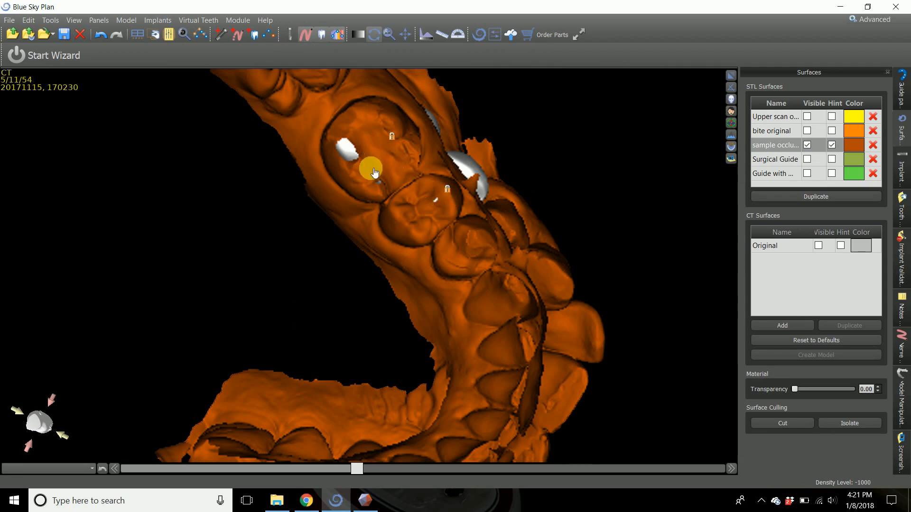
pyautogui.moveTo(375, 173); pyautogui.dragTo(383, 217)
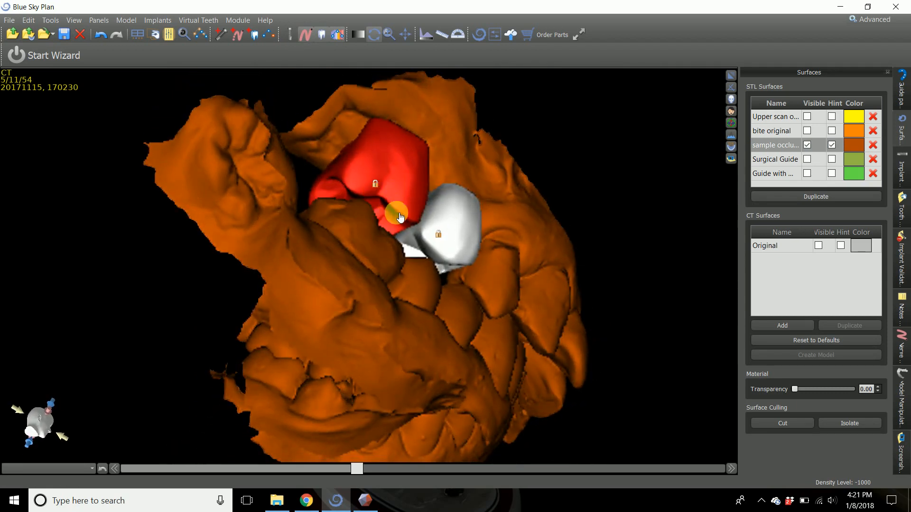
pyautogui.moveTo(481, 179); pyautogui.dragTo(428, 352)
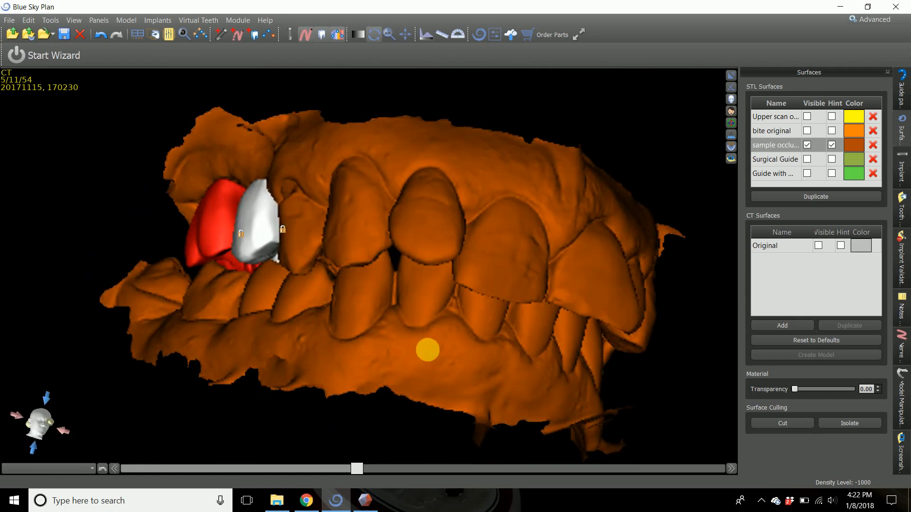